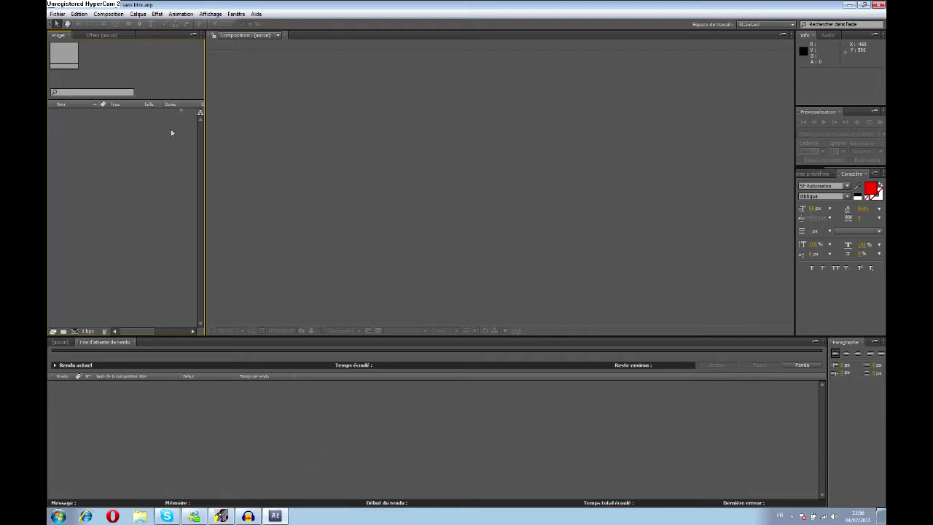
- Create a new blank project from the File menu and bring up the Import File dialog
{"action": "left_click", "coordinate": [56, 14]}
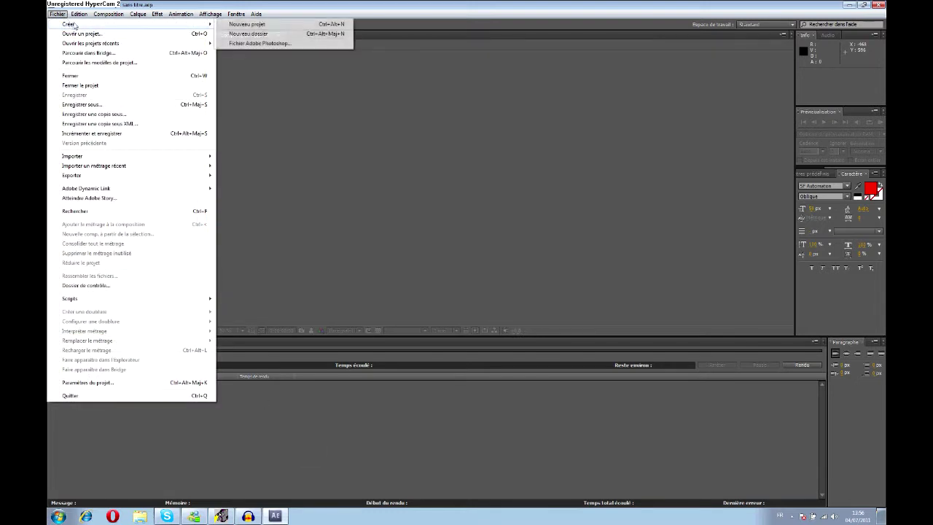
{"action": "mouse_move", "coordinate": [235, 14]}
{"action": "mouse_move", "coordinate": [57, 14]}
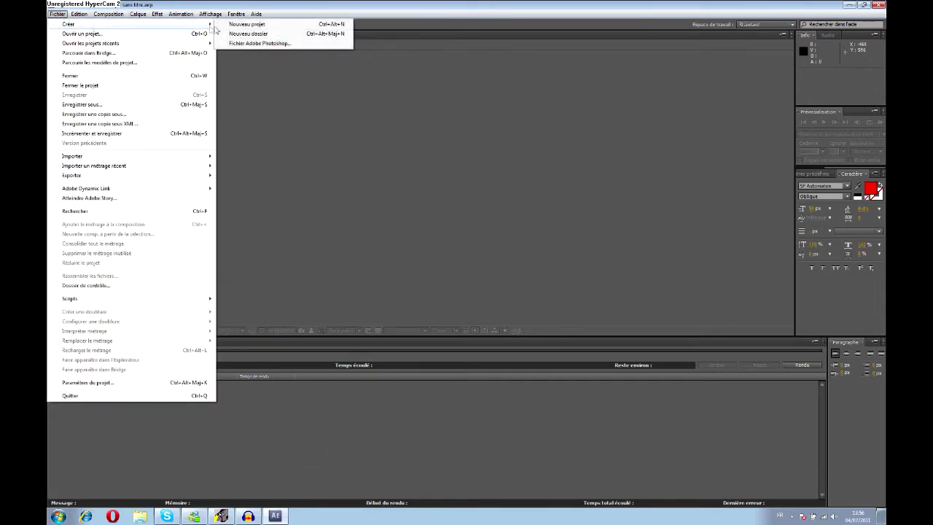
{"action": "left_click", "coordinate": [235, 25]}
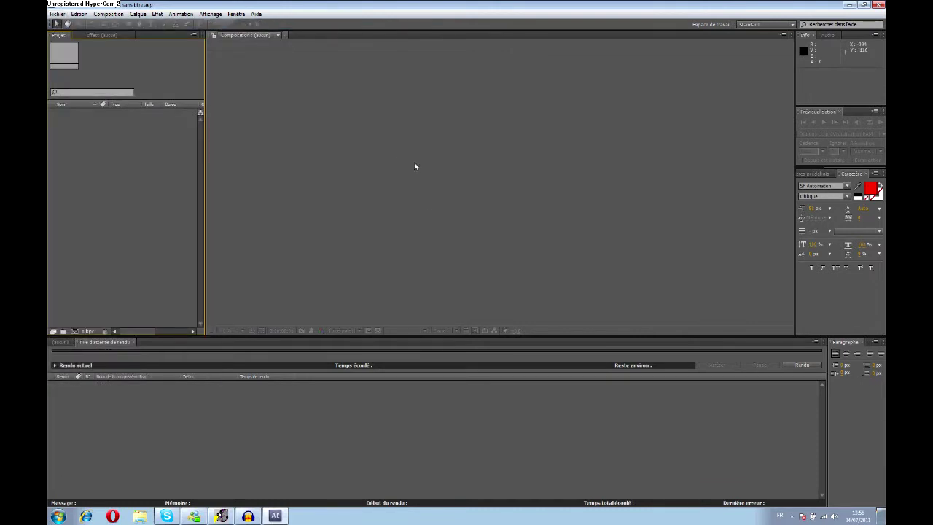
{"action": "double_click", "coordinate": [101, 142]}
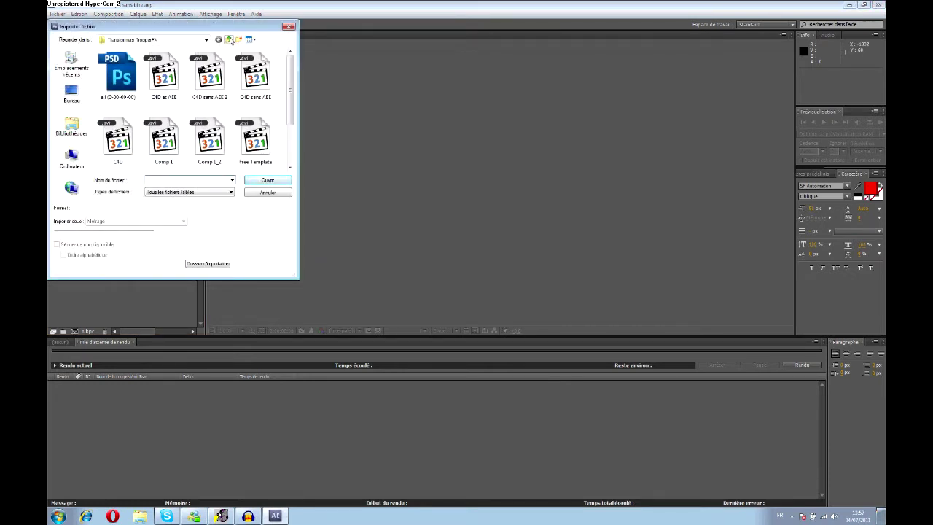
- Import C4D.avi from the Intros Giveway clip folder and drag it into the Render Queue
{"action": "left_click", "coordinate": [229, 40]}
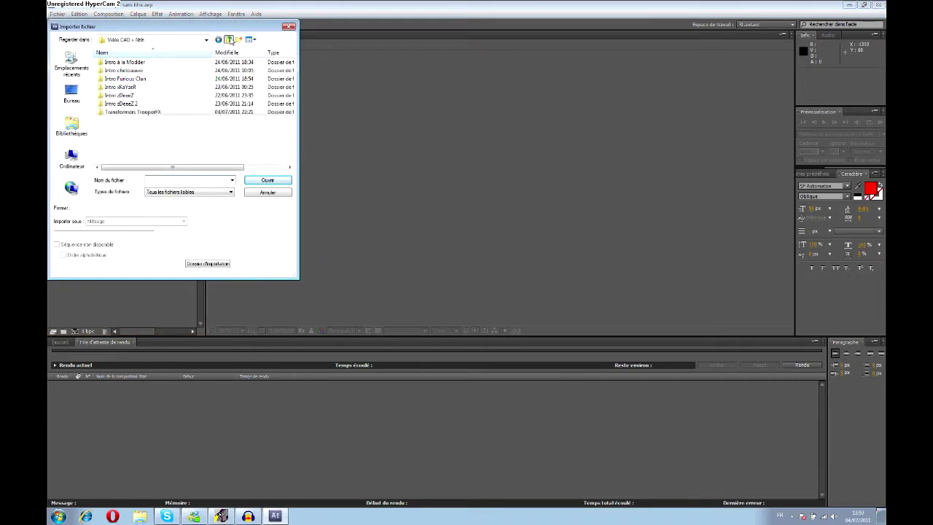
{"action": "left_click", "coordinate": [229, 41]}
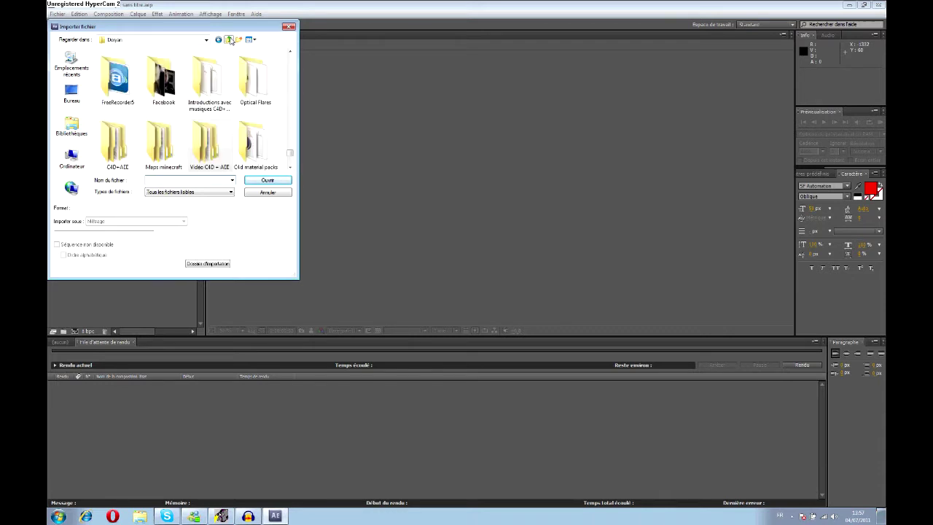
{"action": "left_click", "coordinate": [230, 40]}
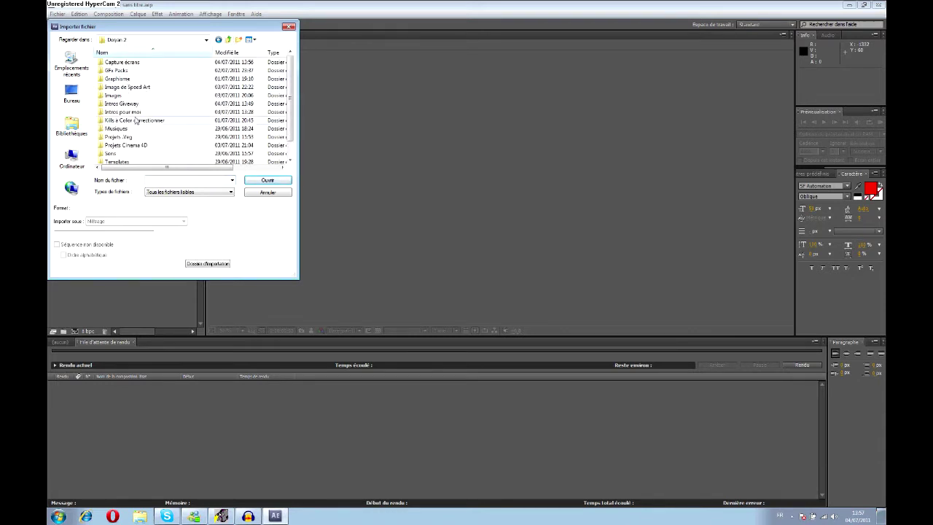
{"action": "double_click", "coordinate": [134, 103]}
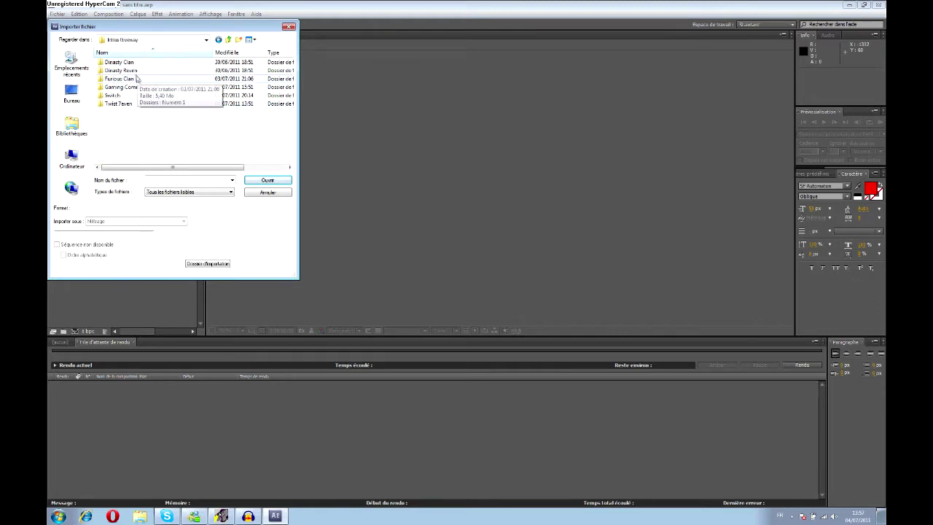
{"action": "double_click", "coordinate": [135, 78]}
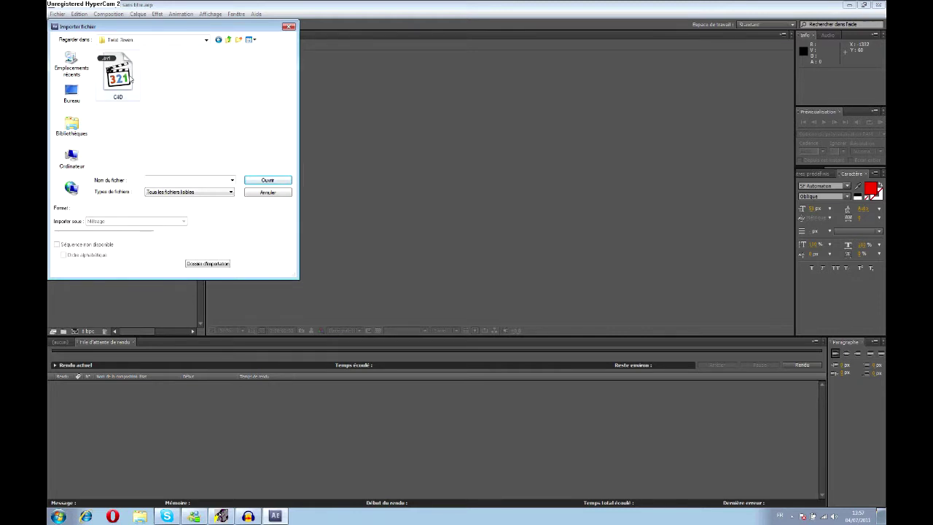
{"action": "double_click", "coordinate": [123, 73]}
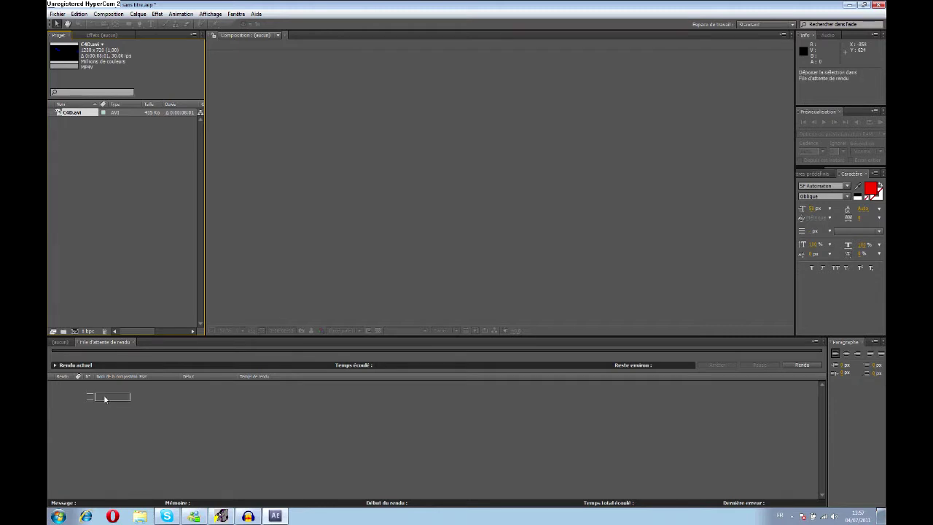
{"action": "left_click_drag", "start_coordinate": [73, 114], "coordinate": [105, 398]}
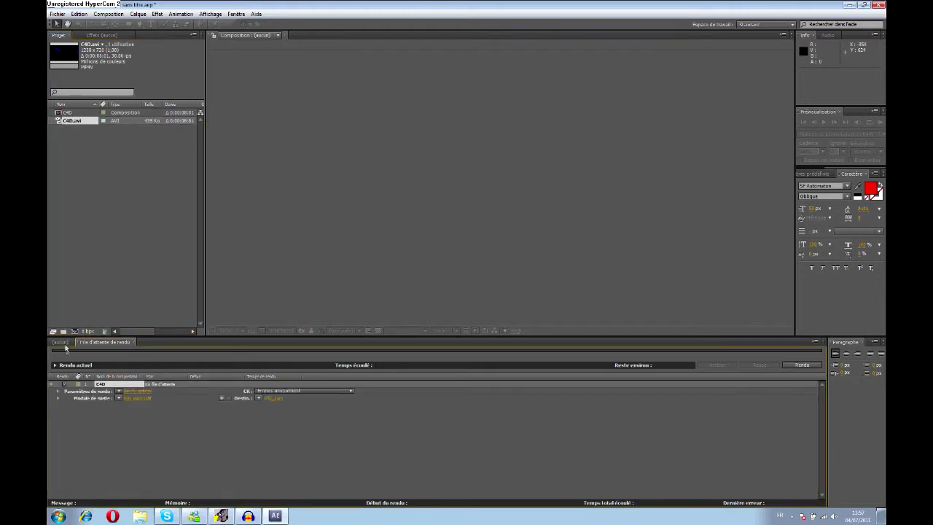
- Build the C4D 2 composition from C4D.avi and scrub to the T7 text at three seconds
{"action": "left_click", "coordinate": [61, 342]}
{"action": "left_click_drag", "start_coordinate": [70, 120], "coordinate": [112, 406]}
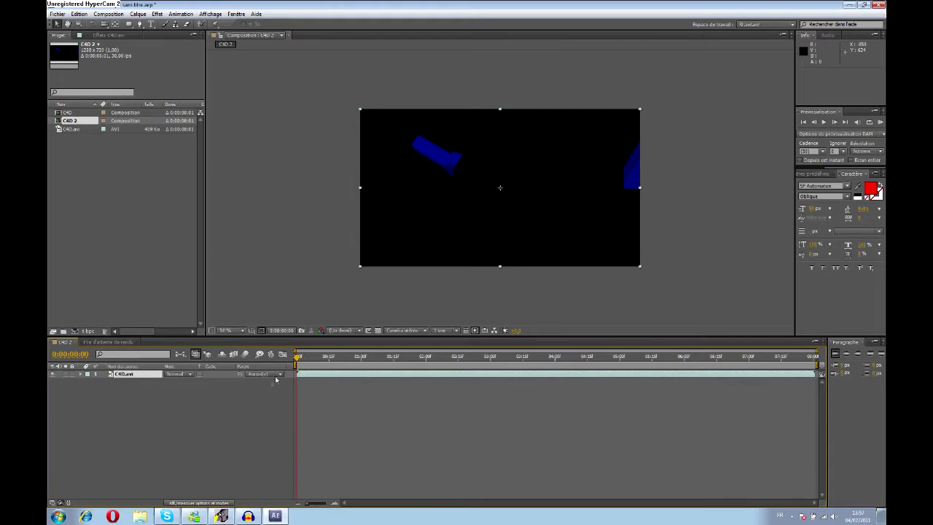
{"action": "mouse_move", "coordinate": [315, 359]}
{"action": "left_mouse_down"}
{"action": "mouse_move", "coordinate": [819, 373]}
{"action": "mouse_move", "coordinate": [333, 362]}
{"action": "left_mouse_up"}
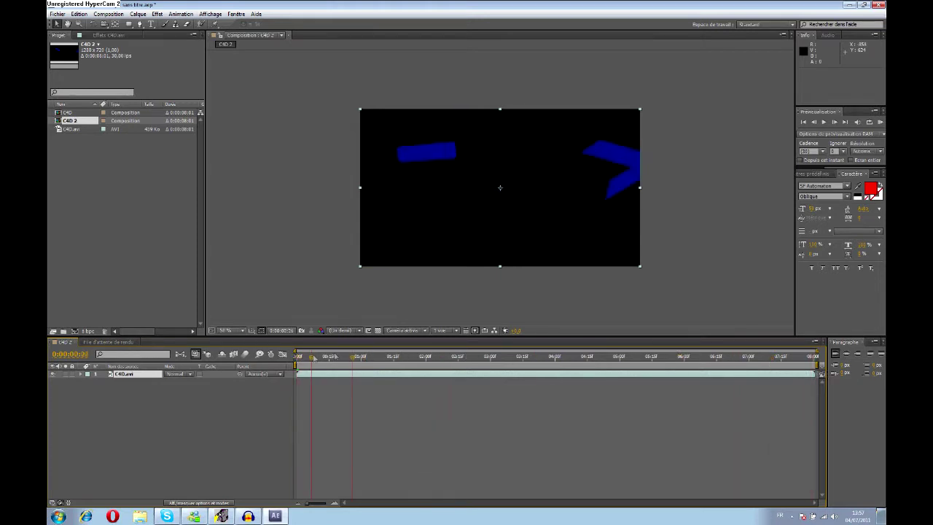
{"action": "left_click_drag", "start_coordinate": [333, 362], "coordinate": [508, 357]}
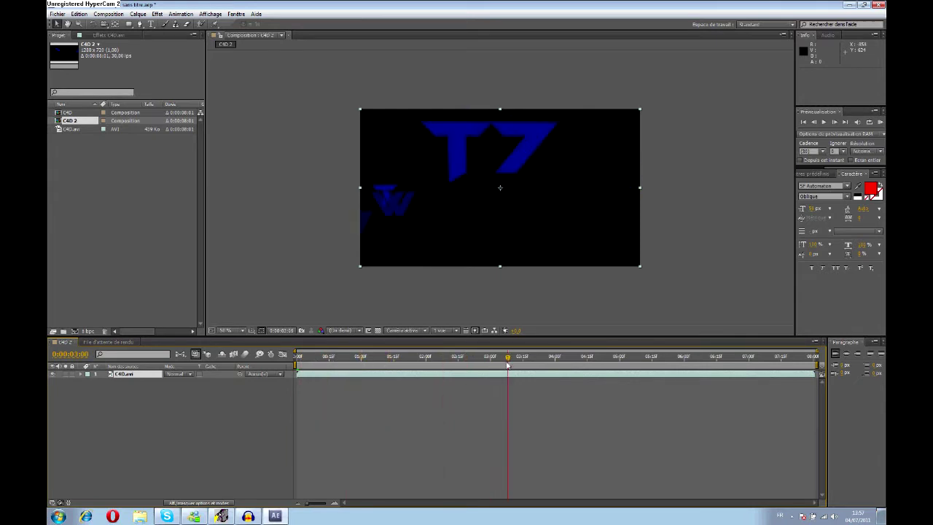
- Nudge the C4D.avi clip slightly down and a few pixels right, checking the full TWIST 7EVEN title
{"action": "left_click_drag", "start_coordinate": [513, 203], "coordinate": [511, 211]}
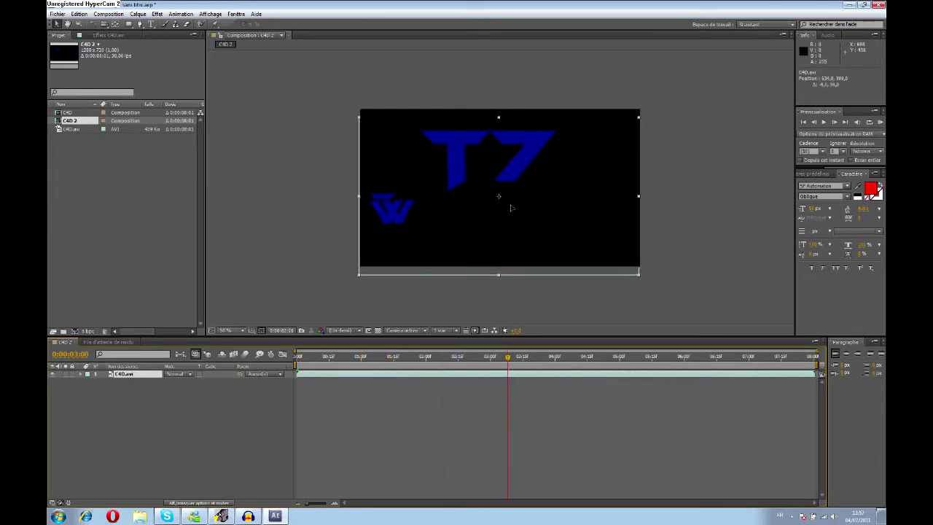
{"action": "left_click_drag", "start_coordinate": [511, 211], "coordinate": [510, 213]}
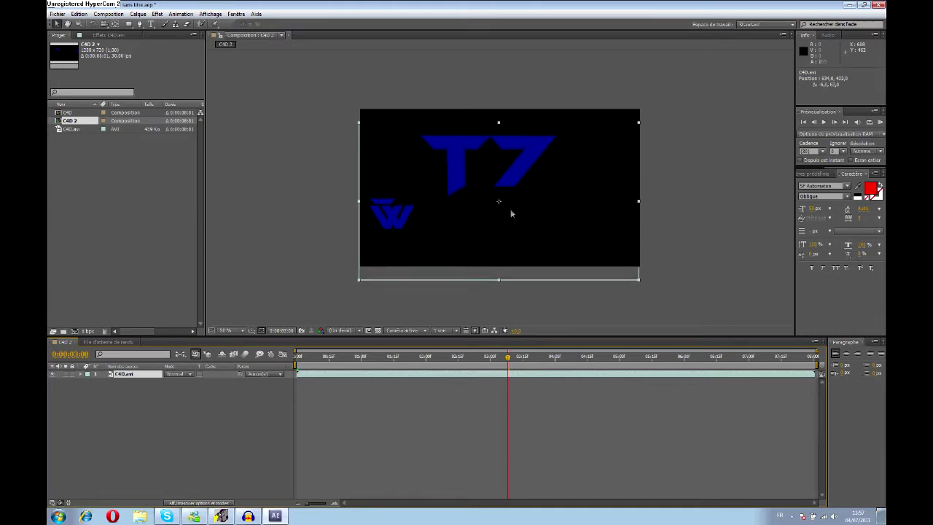
{"action": "mouse_move", "coordinate": [508, 356]}
{"action": "left_mouse_down"}
{"action": "mouse_move", "coordinate": [730, 366]}
{"action": "mouse_move", "coordinate": [801, 359]}
{"action": "left_mouse_up"}
{"action": "left_click_drag", "start_coordinate": [594, 236], "coordinate": [597, 236]}
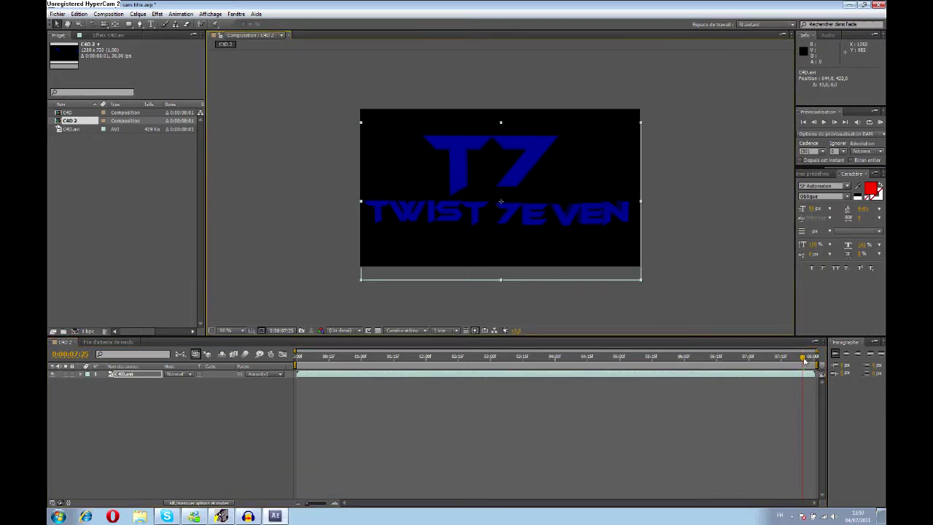
- Scrub through the opening seconds of the animation and return to the first frame
{"action": "left_click_drag", "start_coordinate": [803, 360], "coordinate": [787, 358]}
{"action": "left_click_drag", "start_coordinate": [638, 348], "coordinate": [288, 337]}
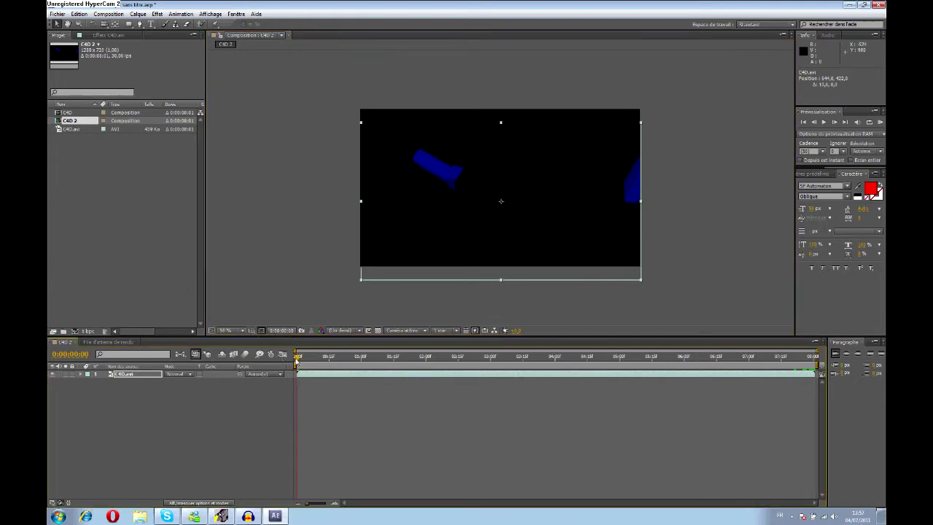
{"action": "mouse_move", "coordinate": [298, 360]}
{"action": "left_mouse_down"}
{"action": "mouse_move", "coordinate": [390, 365]}
{"action": "mouse_move", "coordinate": [494, 354]}
{"action": "left_mouse_up"}
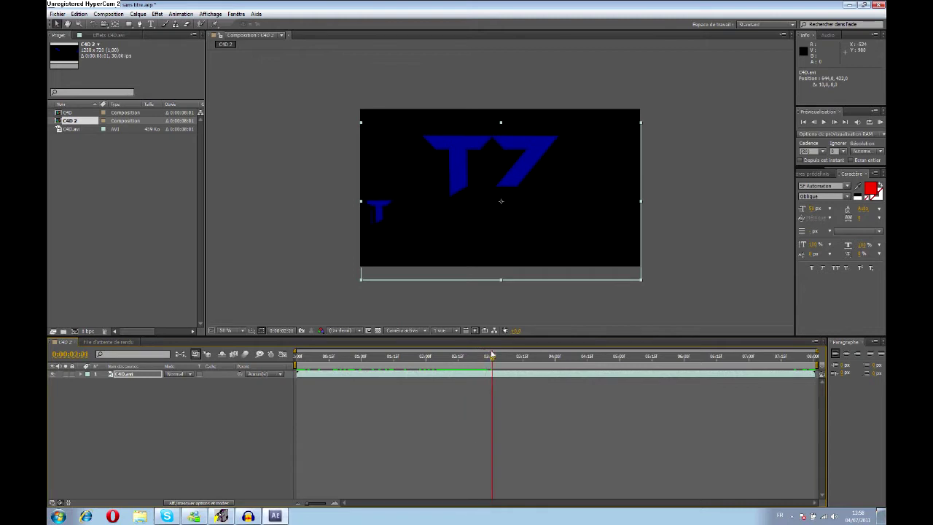
{"action": "left_click_drag", "start_coordinate": [494, 354], "coordinate": [284, 344]}
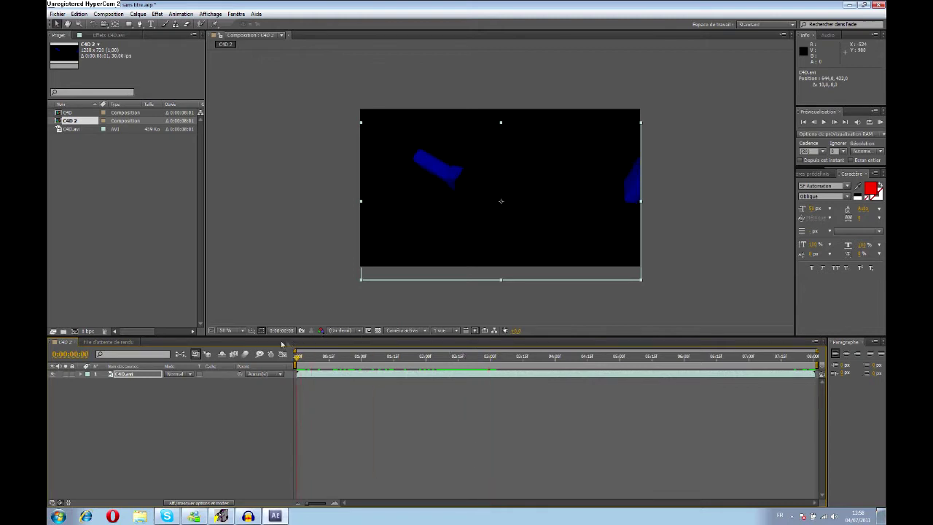
{"action": "right_click", "coordinate": [172, 395]}
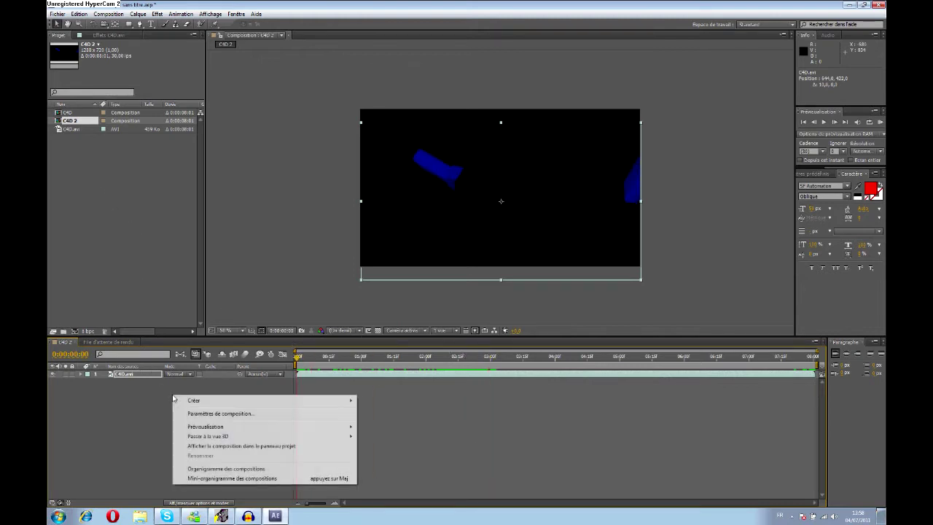
- Add the dark grey solid Gris foncé uni 1 with default settings above the clip and select it
{"action": "mouse_move", "coordinate": [208, 402]}
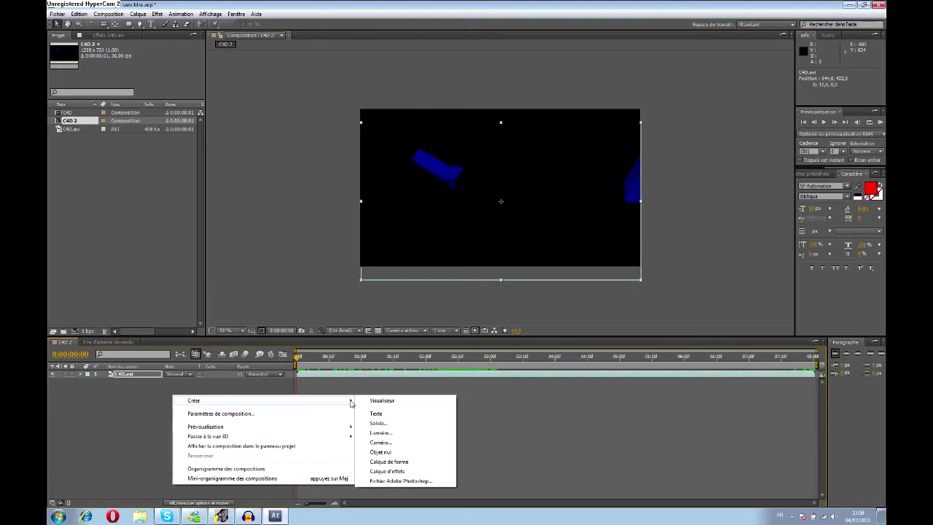
{"action": "left_click", "coordinate": [377, 423]}
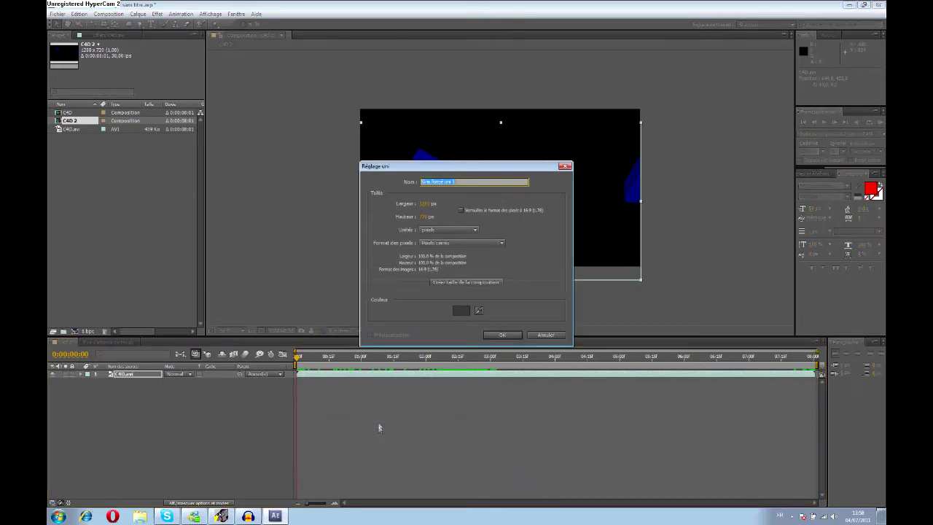
{"action": "left_click", "coordinate": [513, 335]}
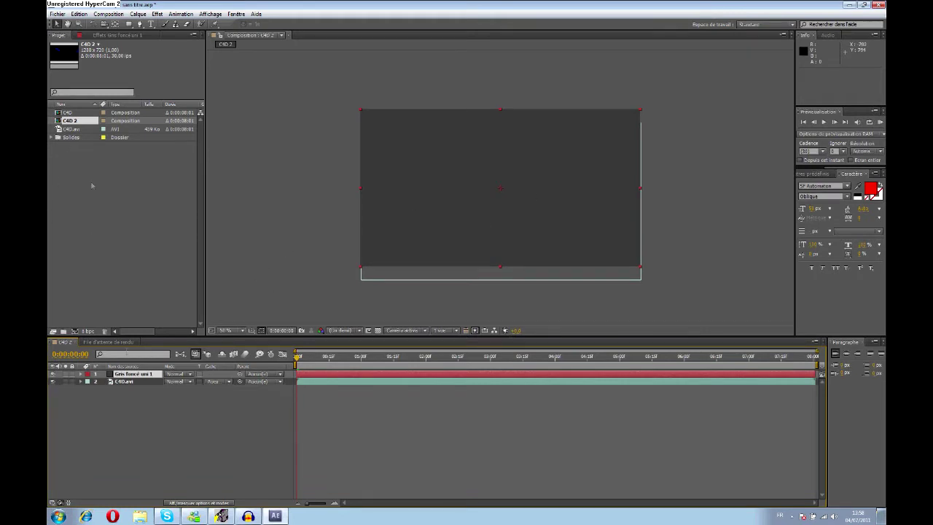
{"action": "left_click", "coordinate": [134, 374]}
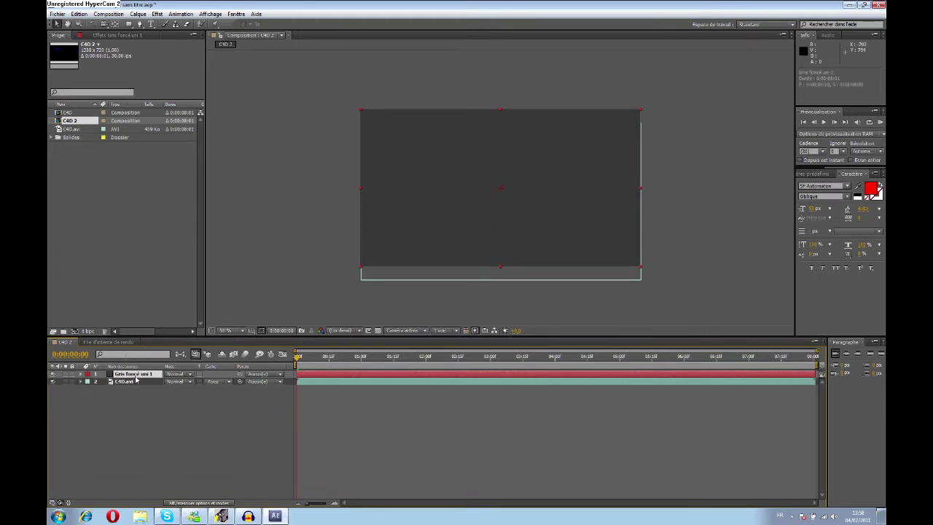
- Apply Video Copilot's Optical Flares effect to the Gris foncé uni 1 solid
{"action": "left_click", "coordinate": [156, 15]}
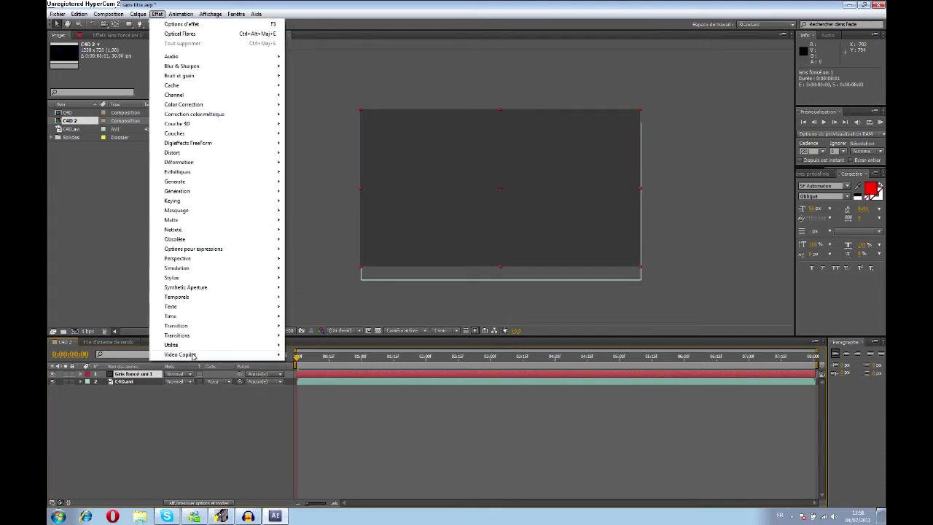
{"action": "mouse_move", "coordinate": [195, 354]}
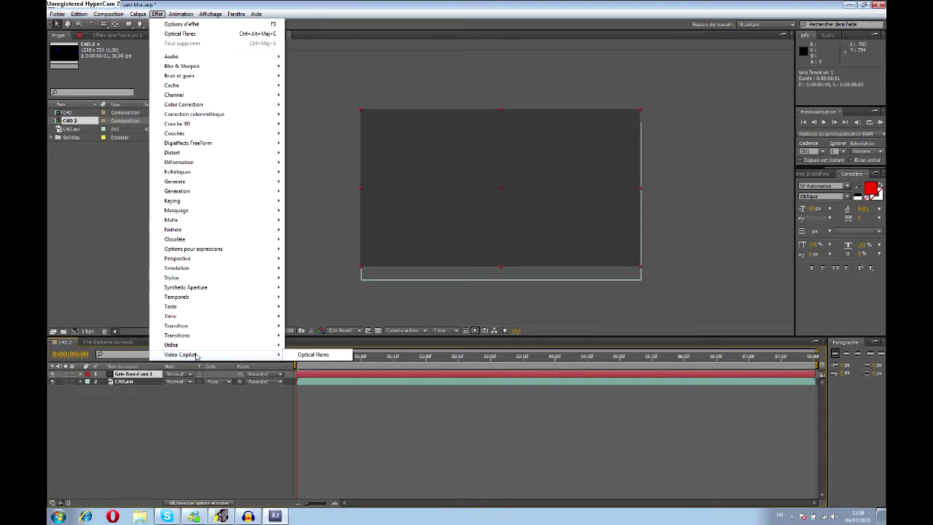
{"action": "left_click", "coordinate": [296, 355]}
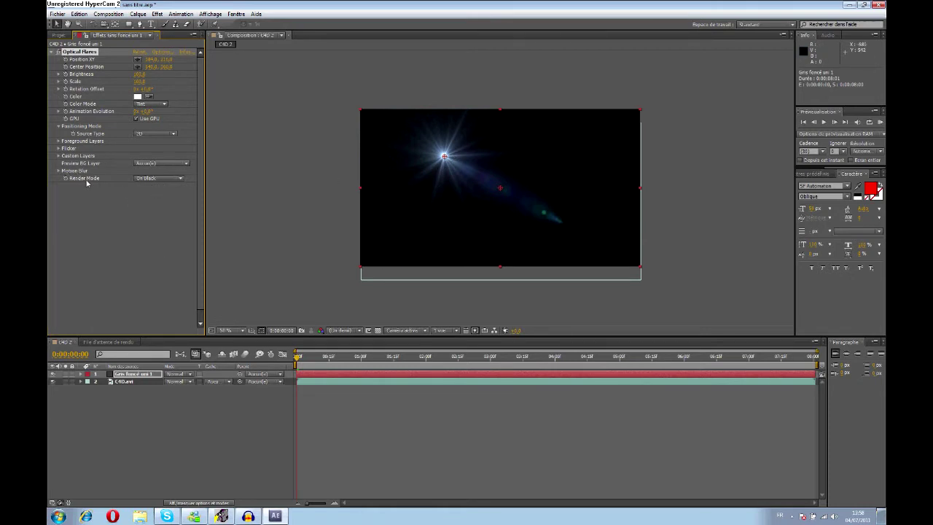
- Set the flare's render mode to a transparent background and open the Optical Flares Options window
{"action": "left_click", "coordinate": [154, 181]}
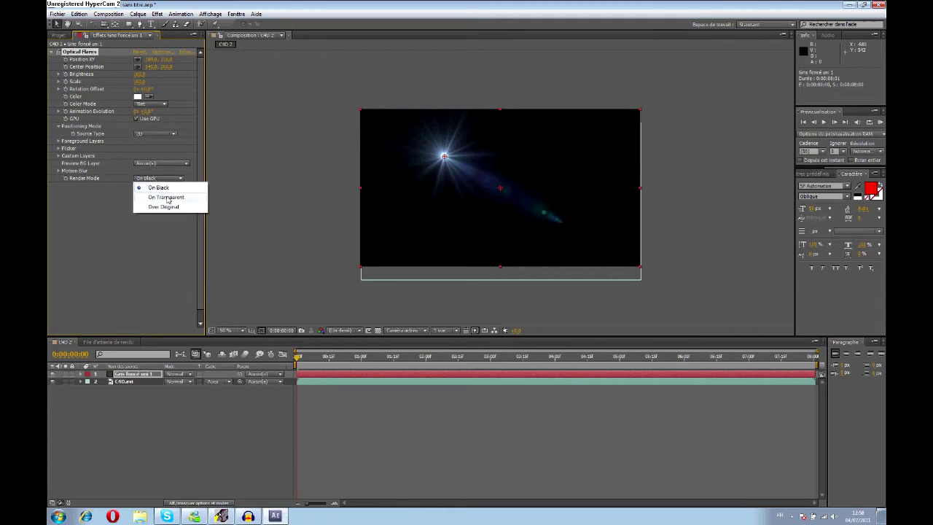
{"action": "left_click", "coordinate": [166, 194]}
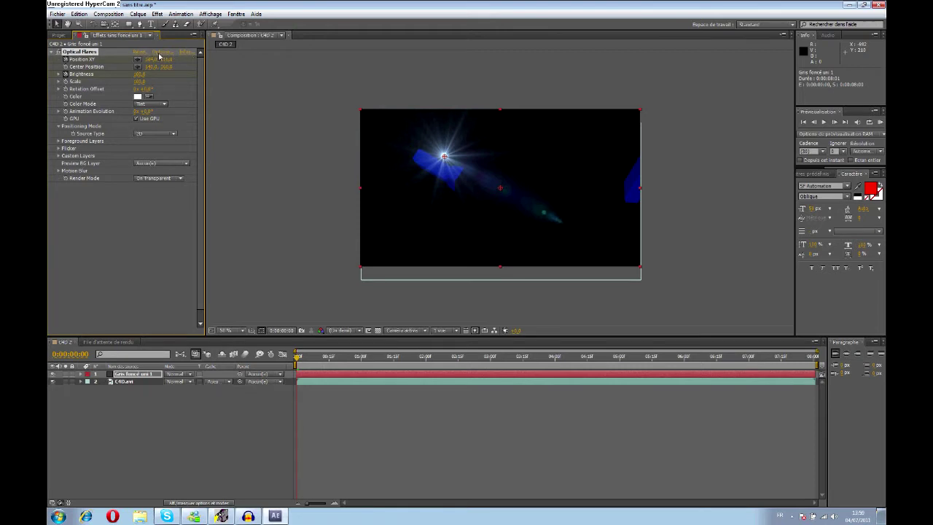
{"action": "left_click", "coordinate": [160, 54]}
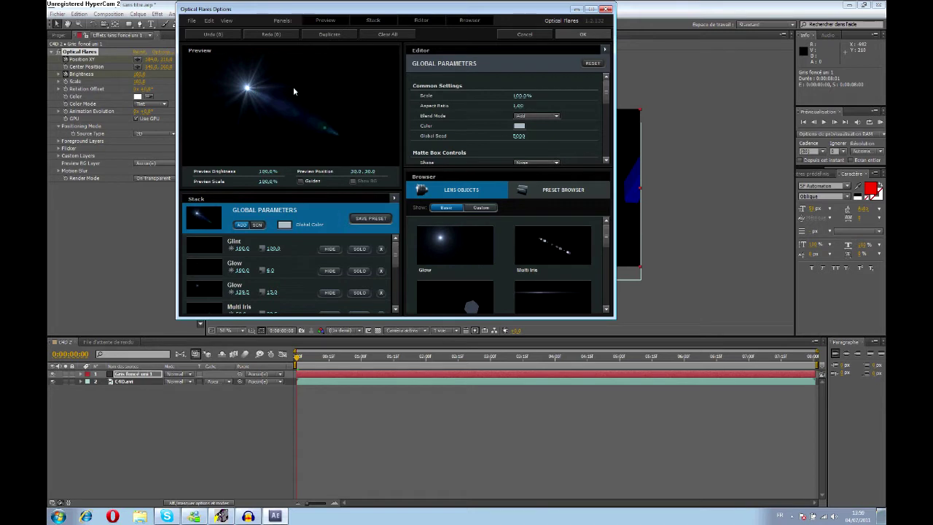
- Clear all flare elements, then add Streak, Glow, Multi Iris and Lens Orbs elements
{"action": "left_click", "coordinate": [379, 37]}
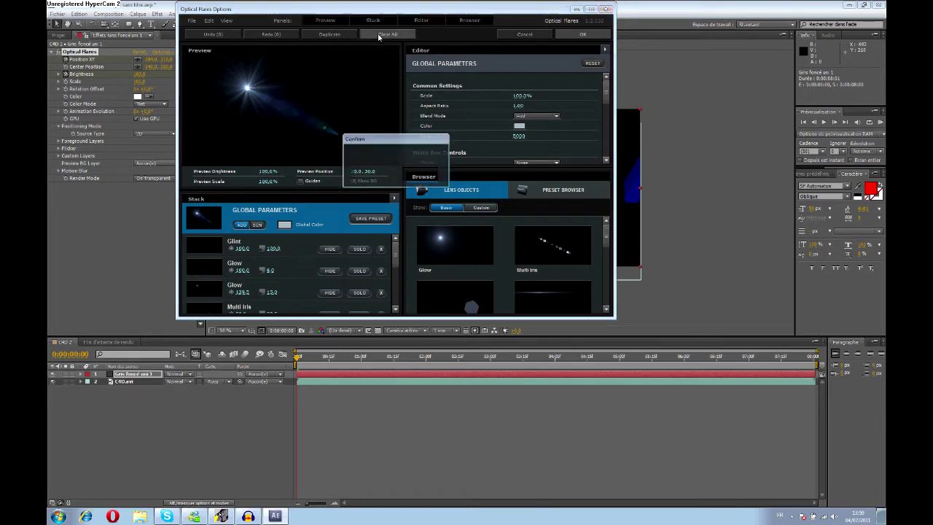
{"action": "left_click", "coordinate": [378, 175]}
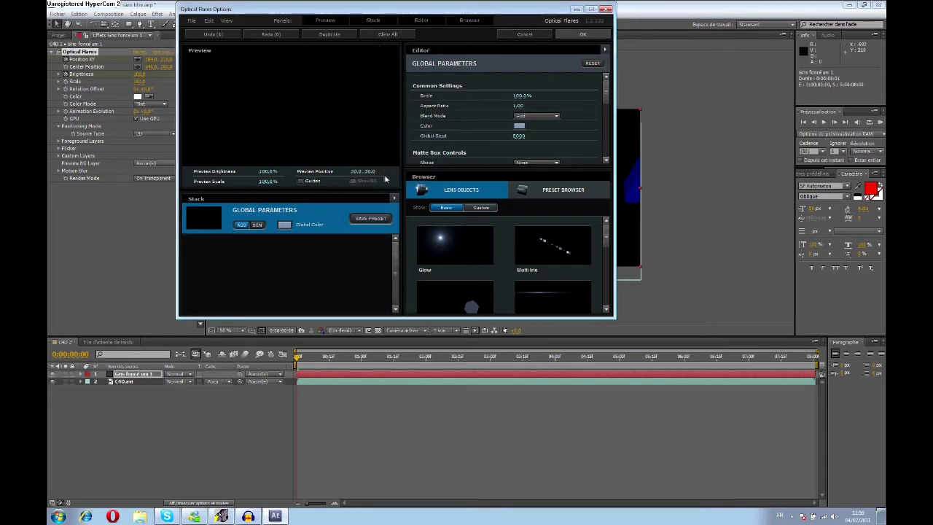
{"action": "left_click_drag", "start_coordinate": [609, 235], "coordinate": [607, 227]}
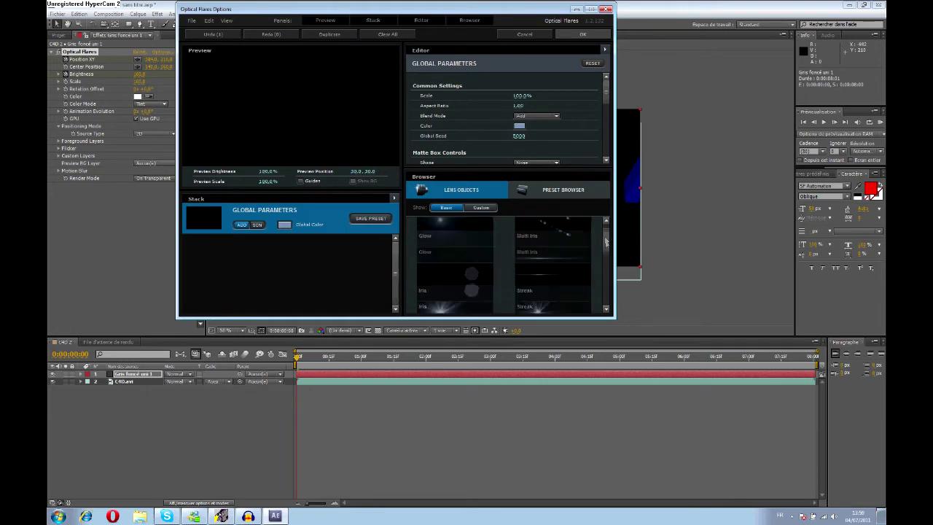
{"action": "left_click", "coordinate": [540, 295]}
{"action": "left_click", "coordinate": [454, 244]}
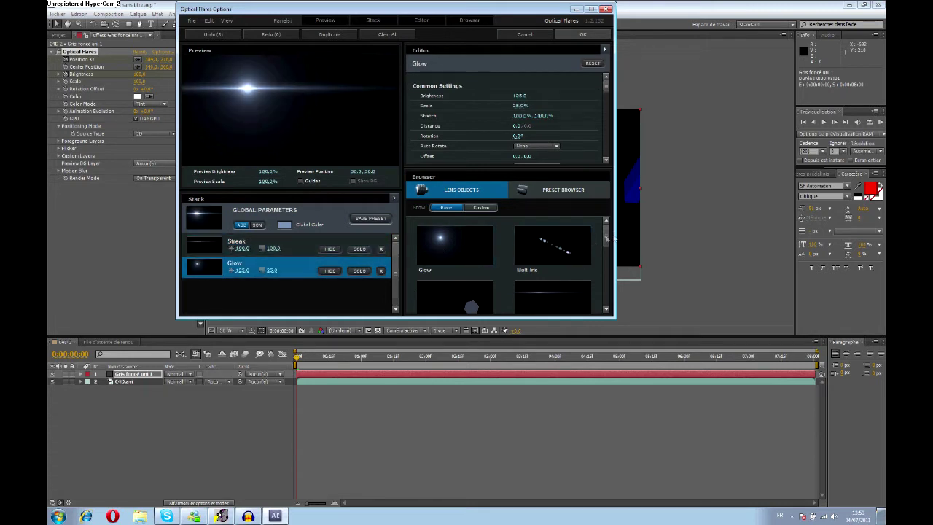
{"action": "scroll", "coordinate": [610, 238], "scroll_direction": "down", "scroll_amount": 1}
{"action": "left_click", "coordinate": [555, 243]}
{"action": "left_click_drag", "start_coordinate": [605, 241], "coordinate": [599, 299]}
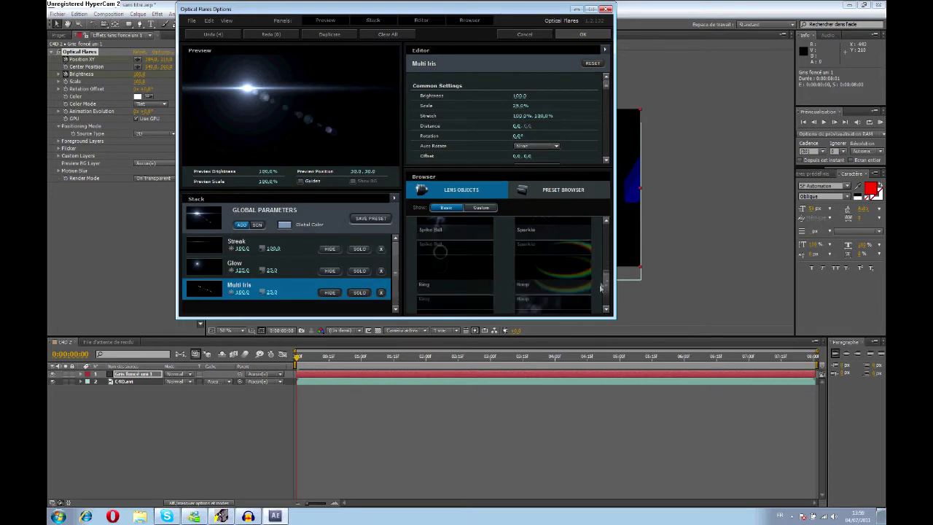
{"action": "left_click", "coordinate": [552, 291]}
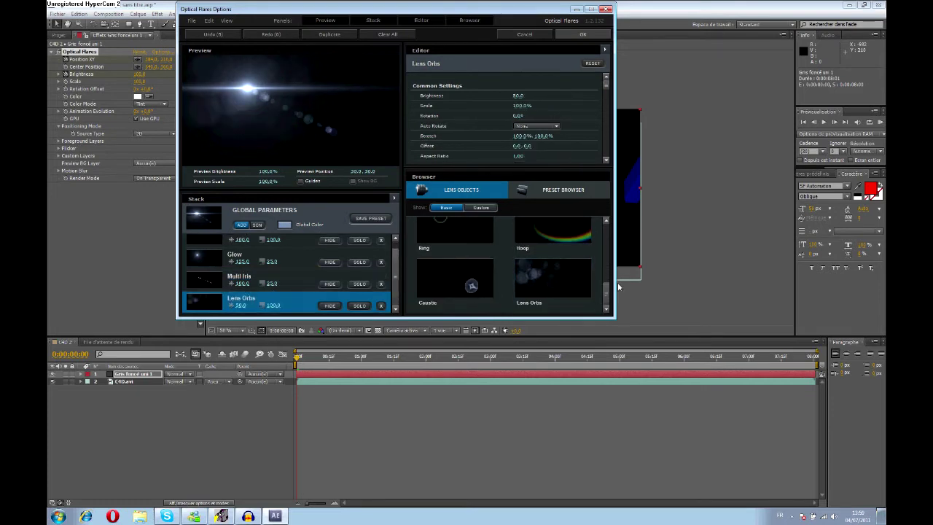
- From the Custom library add a Blue Spike spike ball and another Lens Orbs, then apply the flare
{"action": "left_click", "coordinate": [494, 209]}
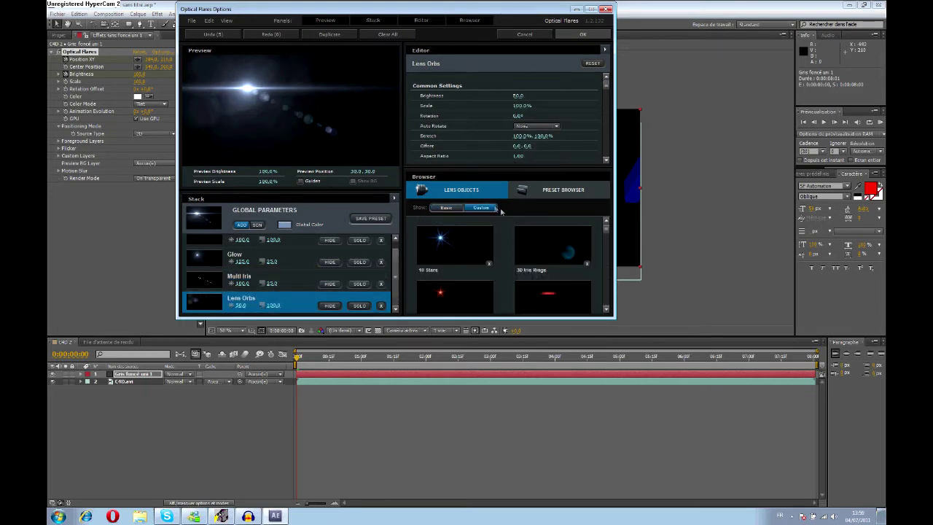
{"action": "left_click", "coordinate": [468, 302]}
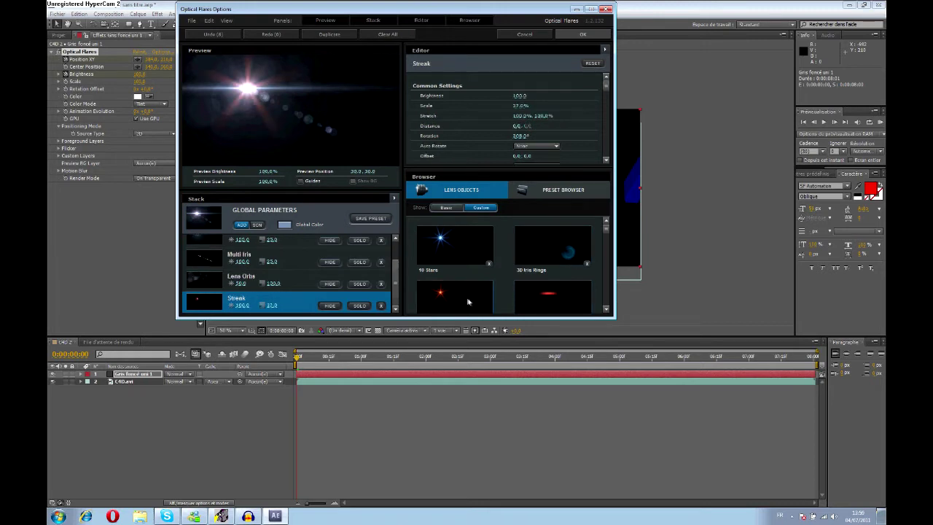
{"action": "left_click", "coordinate": [380, 305]}
{"action": "scroll", "coordinate": [608, 235], "scroll_direction": "down", "scroll_amount": 2}
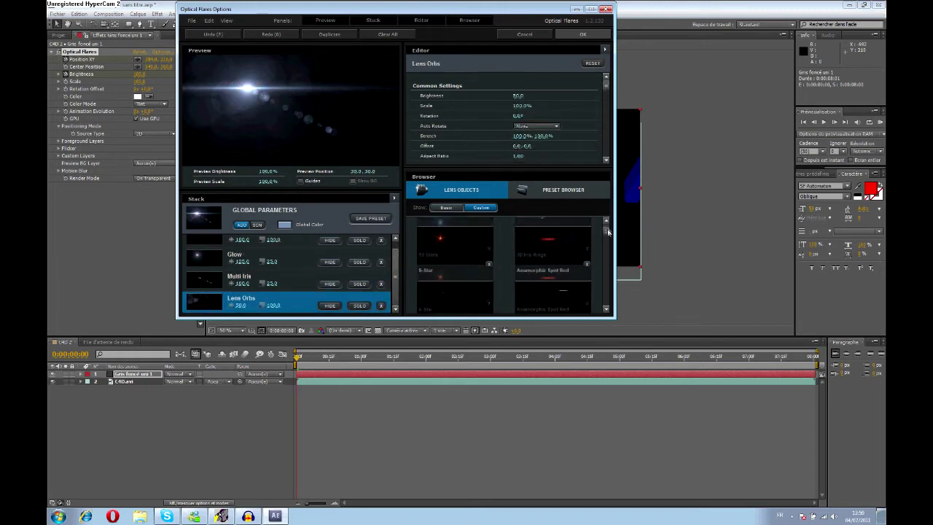
{"action": "left_click_drag", "start_coordinate": [608, 234], "coordinate": [599, 246]}
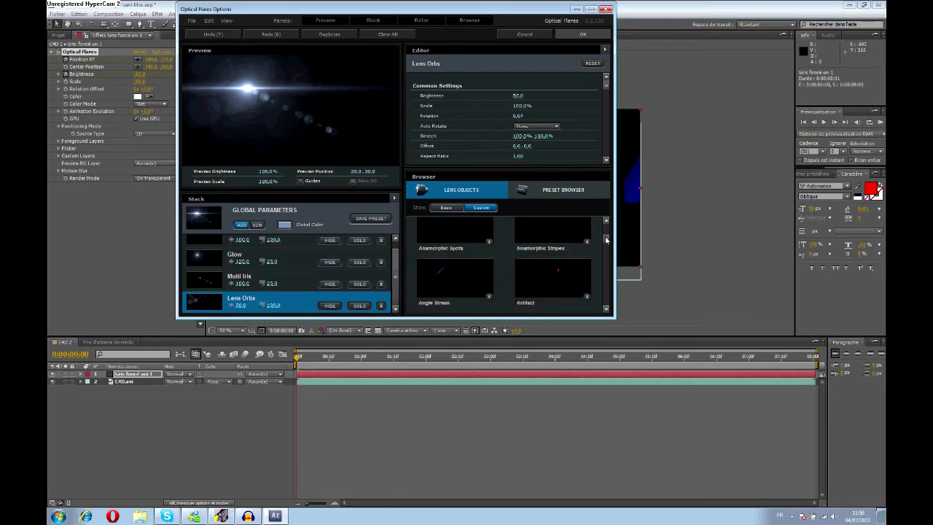
{"action": "left_click", "coordinate": [564, 258]}
{"action": "left_click_drag", "start_coordinate": [608, 248], "coordinate": [608, 260]}
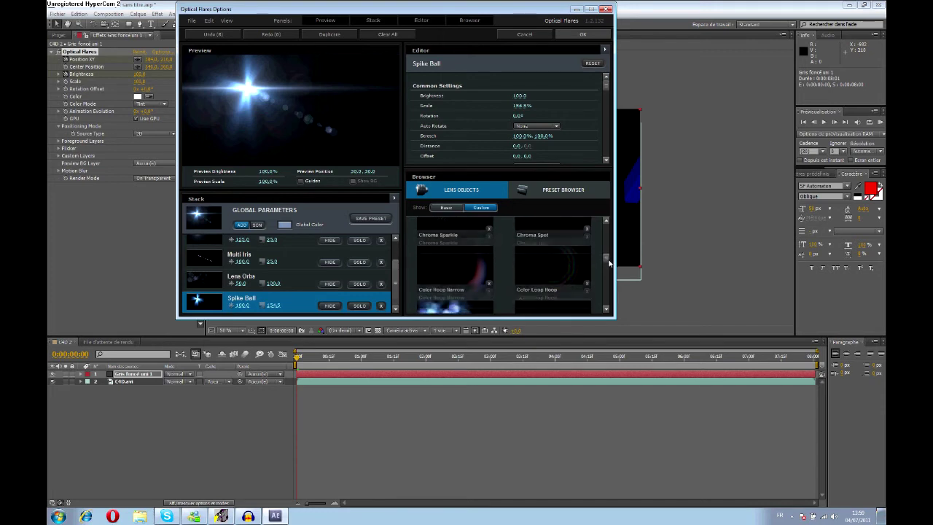
{"action": "left_click", "coordinate": [442, 285]}
{"action": "mouse_move", "coordinate": [606, 260]}
{"action": "left_mouse_down"}
{"action": "mouse_move", "coordinate": [606, 307]}
{"action": "mouse_move", "coordinate": [607, 287]}
{"action": "left_mouse_up"}
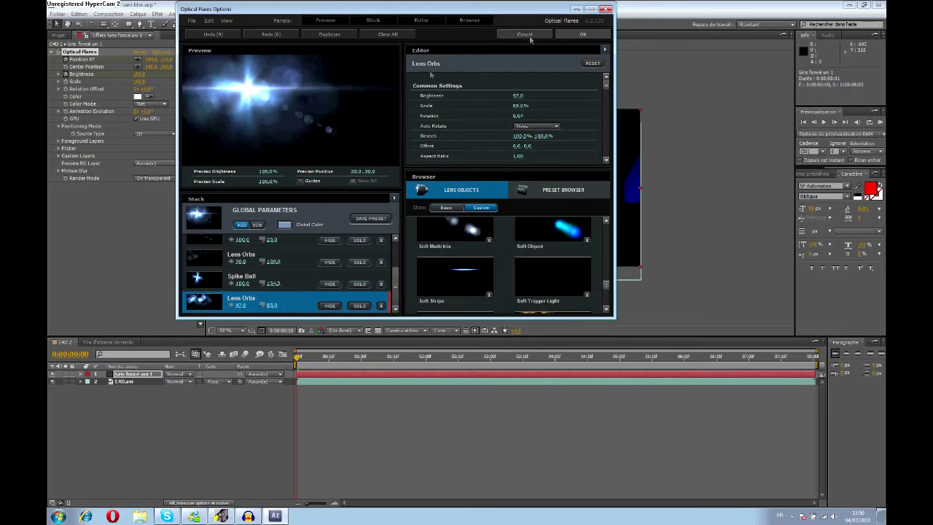
{"action": "left_click", "coordinate": [566, 37]}
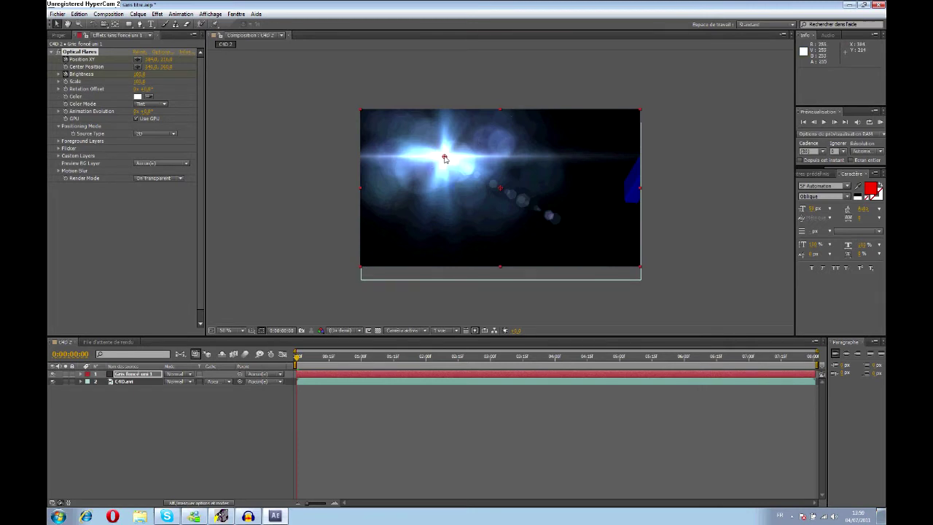
- Move the flare's light source to the frame's top edge and start setting its global colour to blue
{"action": "mouse_move", "coordinate": [444, 158]}
{"action": "left_mouse_down"}
{"action": "mouse_move", "coordinate": [504, 155]}
{"action": "mouse_move", "coordinate": [492, 112]}
{"action": "left_mouse_up"}
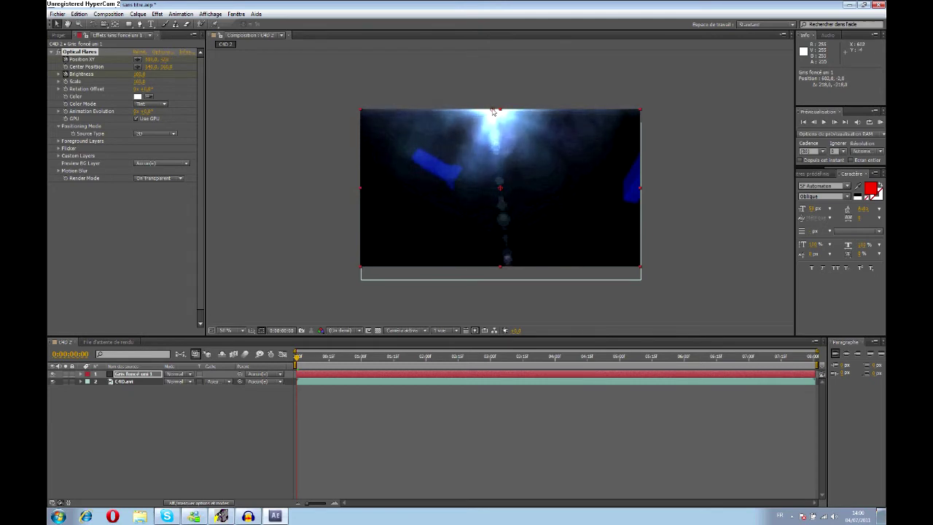
{"action": "left_click_drag", "start_coordinate": [492, 111], "coordinate": [493, 113]}
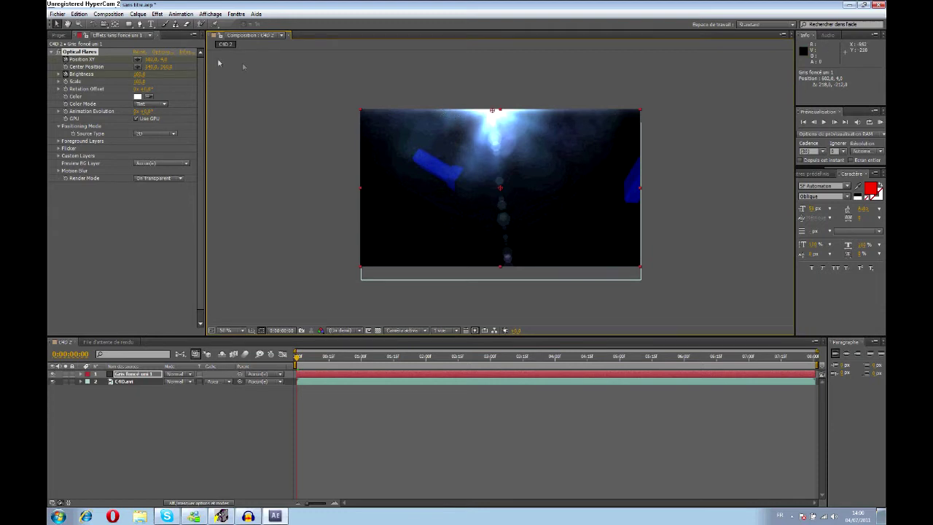
{"action": "left_click", "coordinate": [162, 52]}
{"action": "left_click", "coordinate": [520, 125]}
{"action": "left_click_drag", "start_coordinate": [553, 127], "coordinate": [552, 77]}
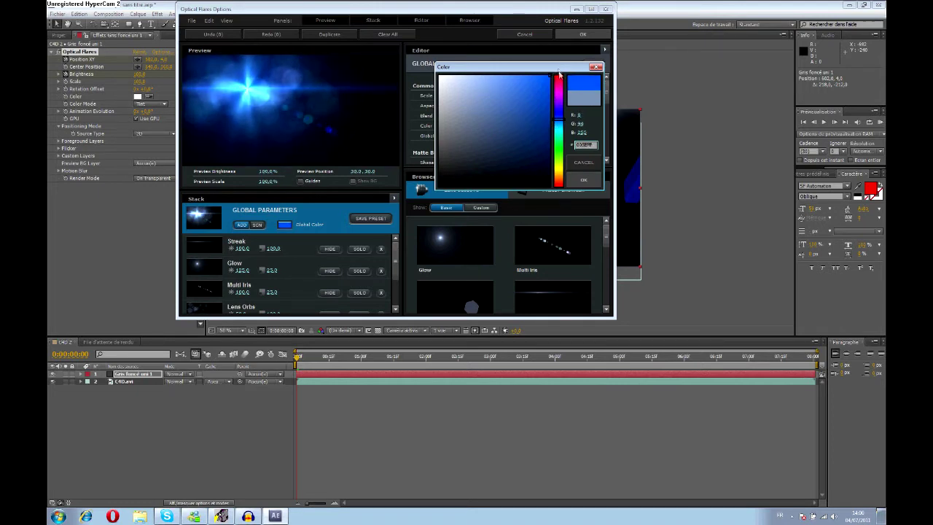
- Darken the flare's global colour to a deep blue and confirm both the picker and options window
{"action": "left_click", "coordinate": [563, 91]}
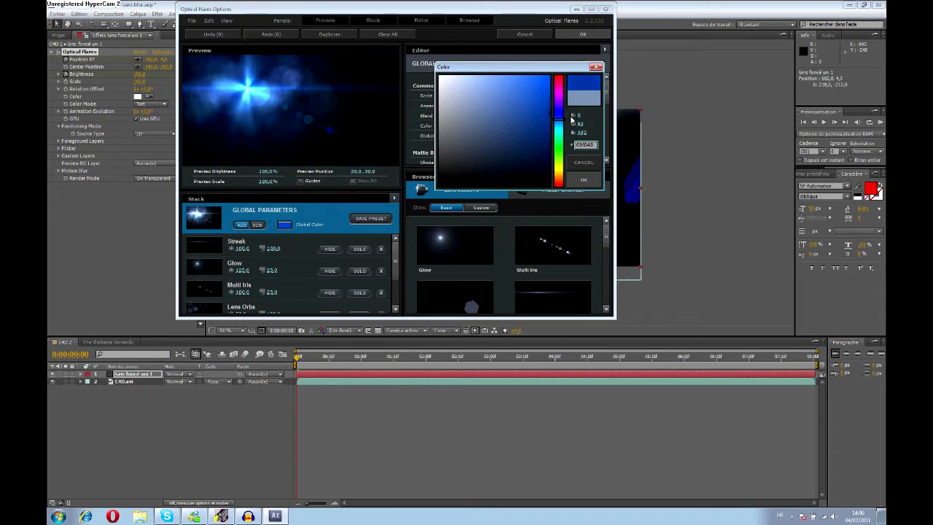
{"action": "mouse_move", "coordinate": [572, 166]}
{"action": "left_mouse_down"}
{"action": "mouse_move", "coordinate": [568, 192]}
{"action": "mouse_move", "coordinate": [586, 138]}
{"action": "left_mouse_up"}
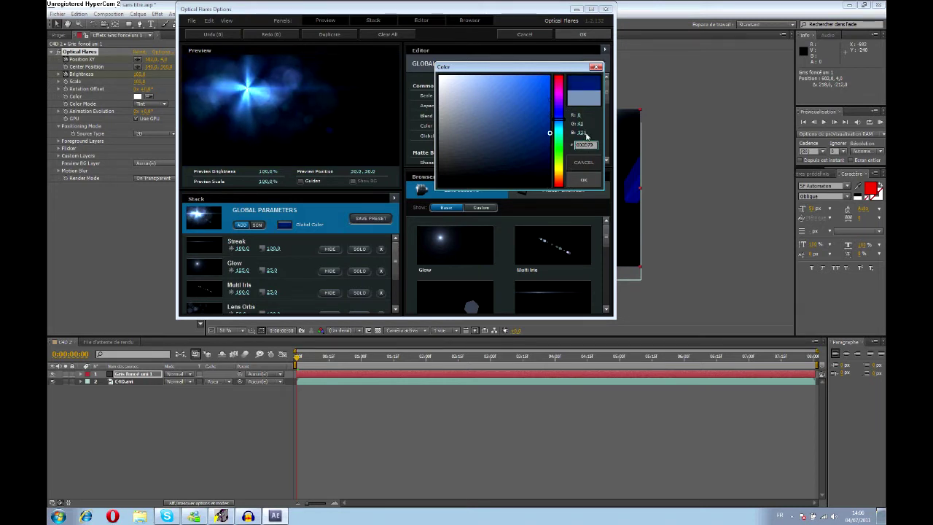
{"action": "left_click", "coordinate": [584, 179]}
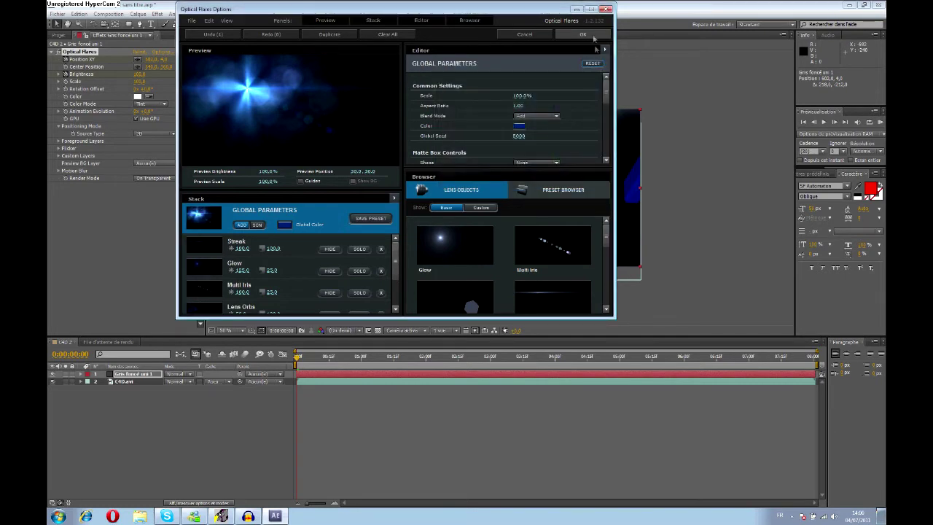
{"action": "left_click", "coordinate": [594, 36]}
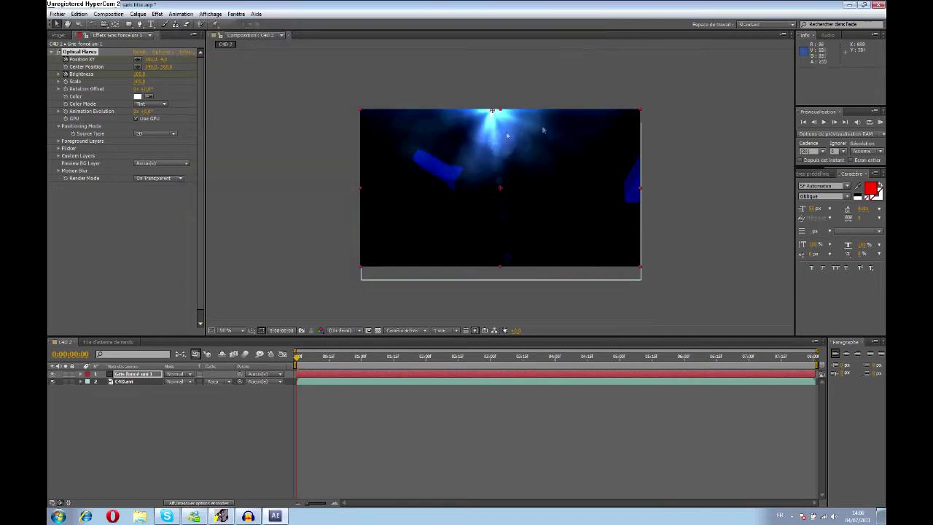
- Shift the flare slightly left and scrub to 0:00:06:00 to view it over the TWIST 7EVEN title
{"action": "left_click_drag", "start_coordinate": [552, 145], "coordinate": [516, 135]}
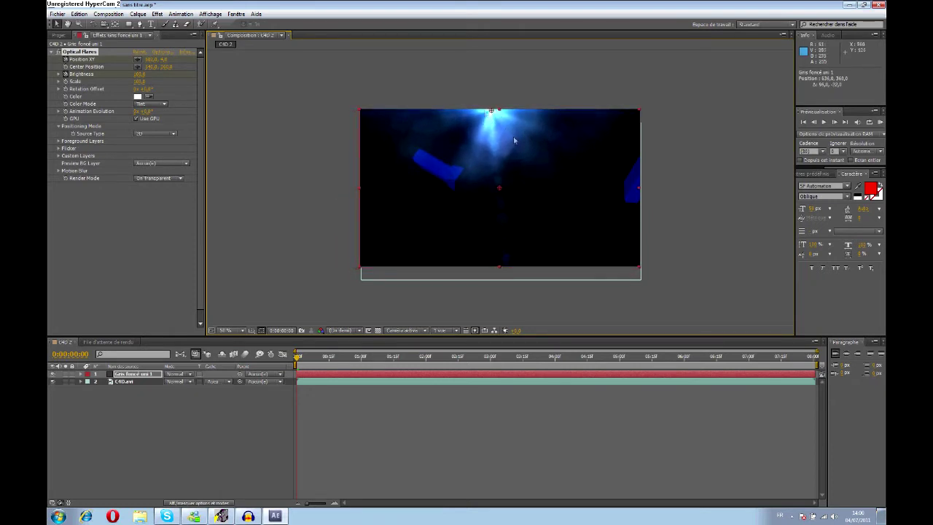
{"action": "mouse_move", "coordinate": [297, 359]}
{"action": "left_mouse_down"}
{"action": "mouse_move", "coordinate": [684, 354]}
{"action": "mouse_move", "coordinate": [806, 368]}
{"action": "mouse_move", "coordinate": [454, 363]}
{"action": "mouse_move", "coordinate": [485, 380]}
{"action": "mouse_move", "coordinate": [710, 378]}
{"action": "left_mouse_up"}
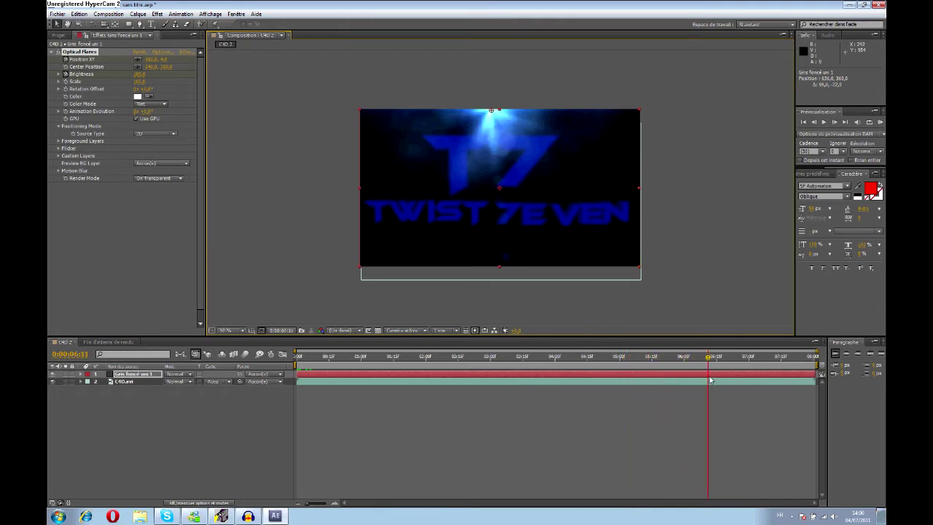
{"action": "left_click_drag", "start_coordinate": [709, 379], "coordinate": [696, 378]}
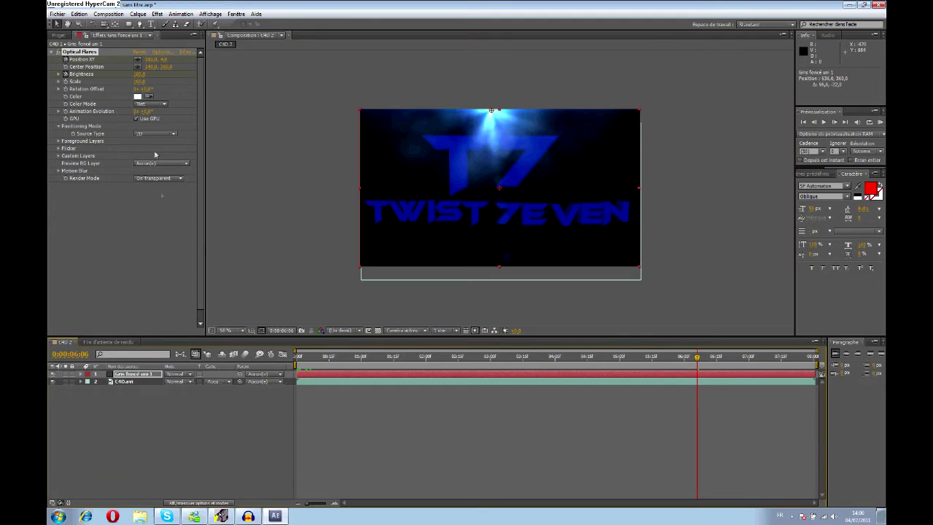
{"action": "right_click", "coordinate": [128, 397]}
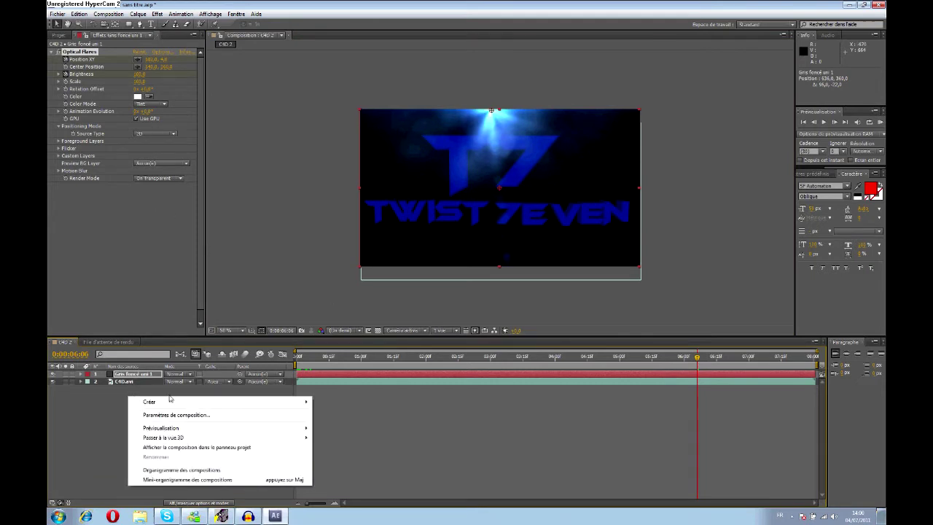
- Create a default dark grey solid, Gris foncé uni 2, and start it at 0:00:06:00
{"action": "mouse_move", "coordinate": [213, 402]}
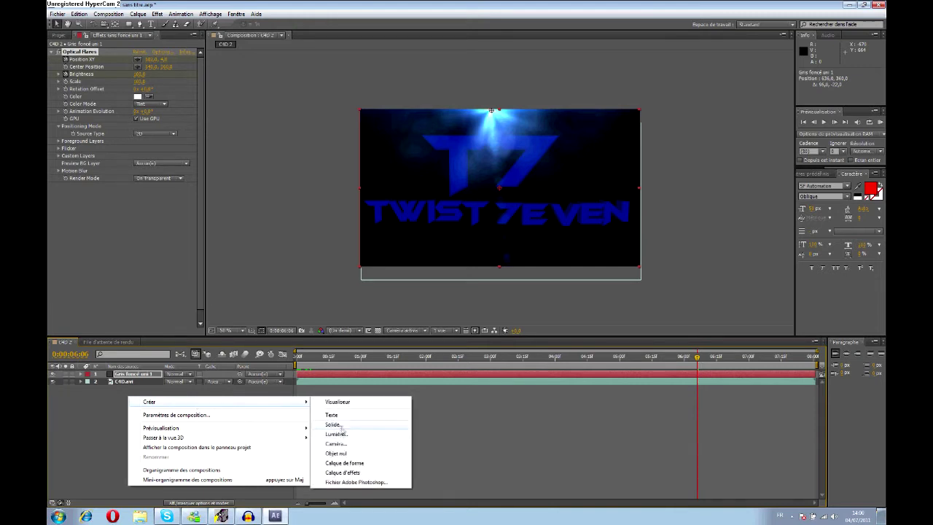
{"action": "left_click", "coordinate": [341, 426]}
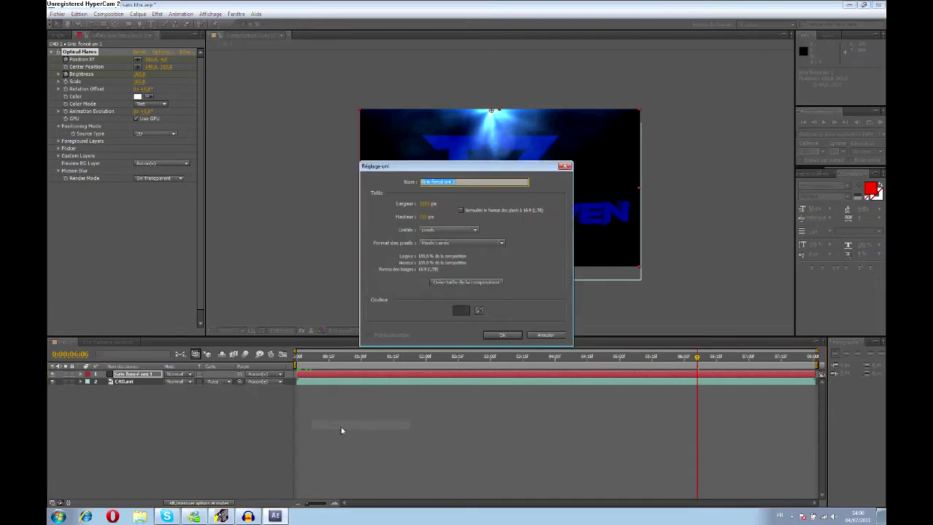
{"action": "left_click", "coordinate": [503, 335]}
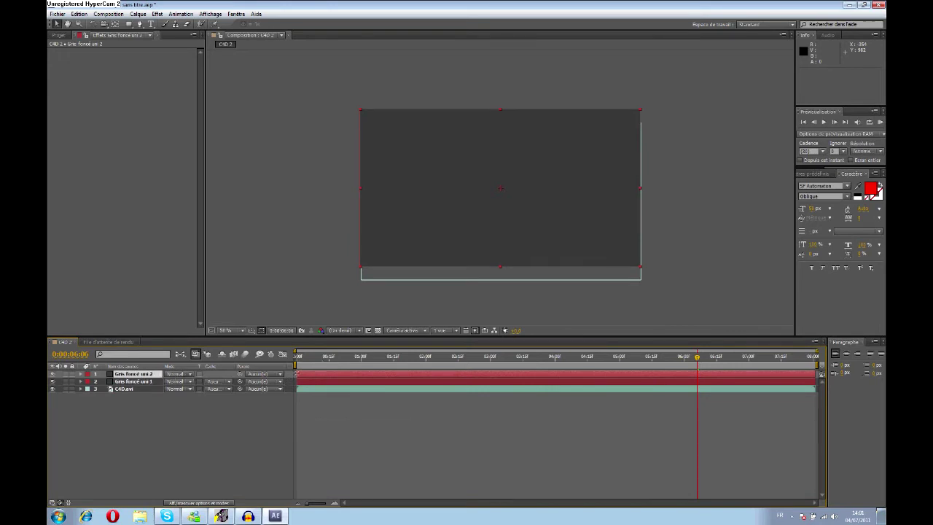
{"action": "left_click_drag", "start_coordinate": [296, 373], "coordinate": [680, 376]}
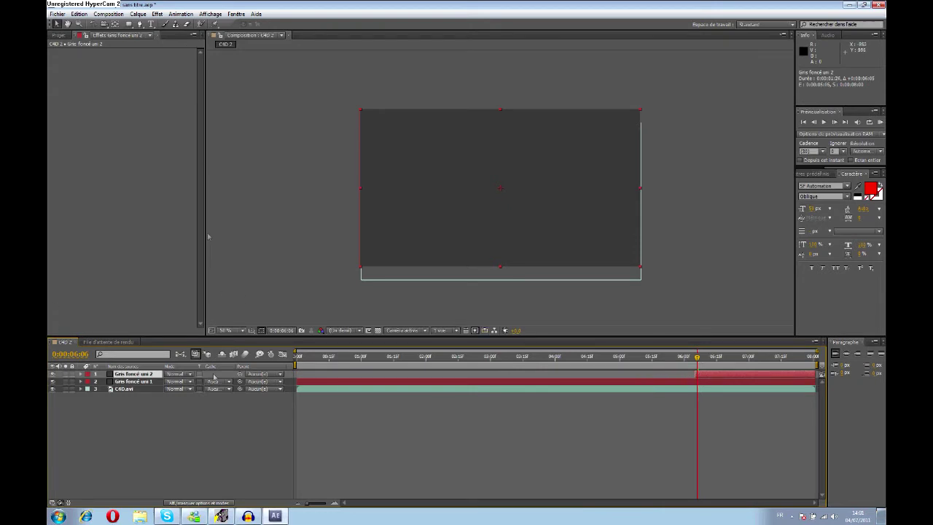
- Apply Optical Flares to Gris foncé uni 2 with Render Mode On Transparent and open its Options
{"action": "left_click", "coordinate": [157, 13]}
{"action": "mouse_move", "coordinate": [225, 355]}
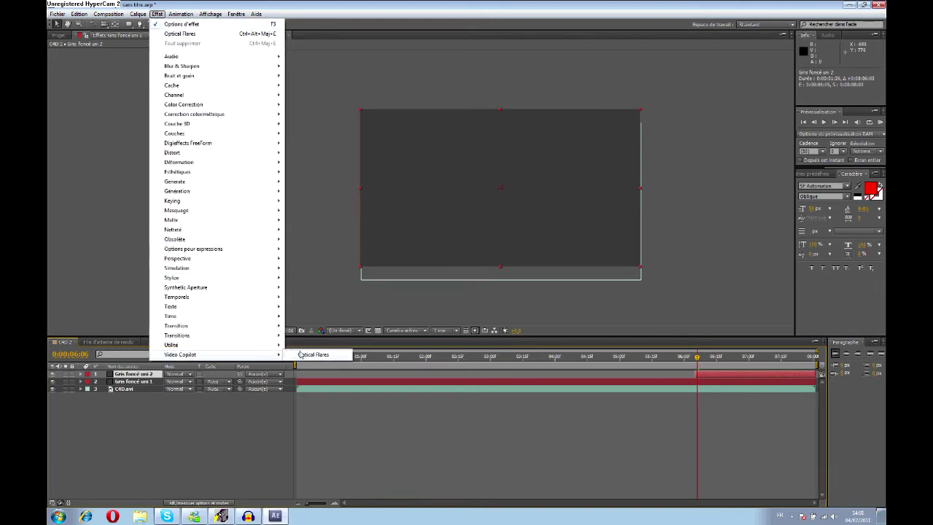
{"action": "left_click", "coordinate": [299, 354]}
{"action": "left_click", "coordinate": [146, 178]}
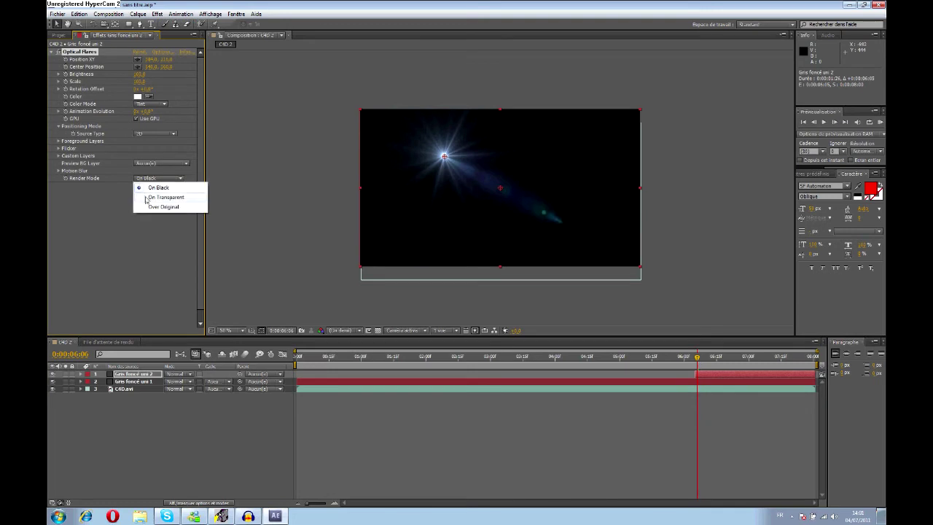
{"action": "left_click", "coordinate": [149, 196]}
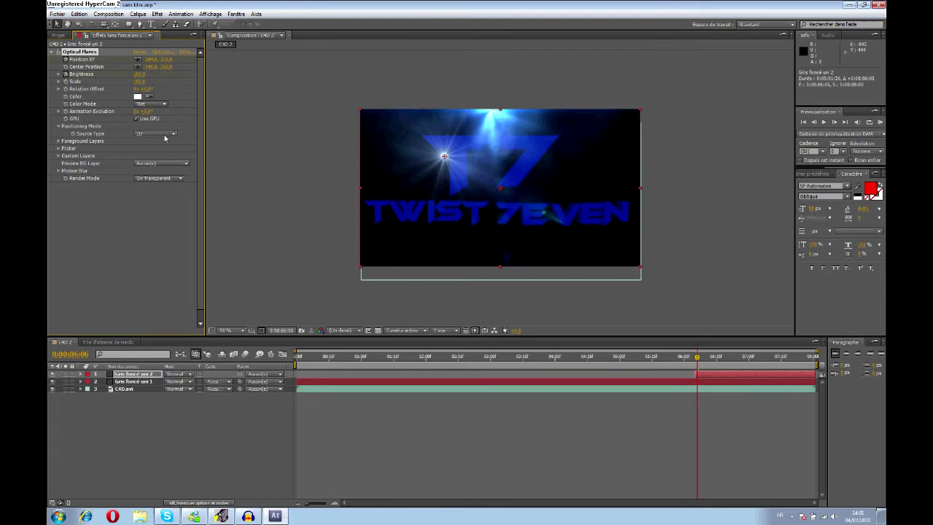
{"action": "left_click", "coordinate": [160, 53]}
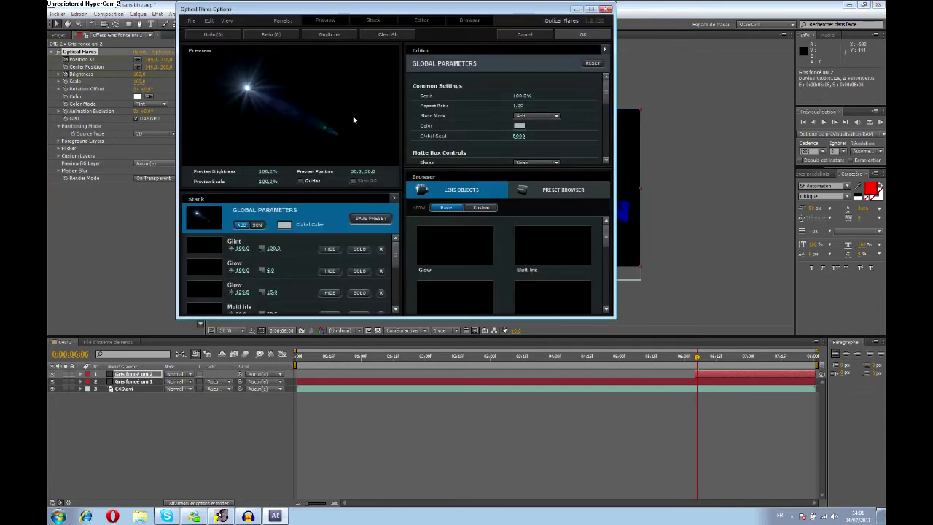
- Clear the default flare stack and add Streak, Glow and Spike Ball elements
{"action": "left_click", "coordinate": [386, 34]}
{"action": "left_click", "coordinate": [370, 175]}
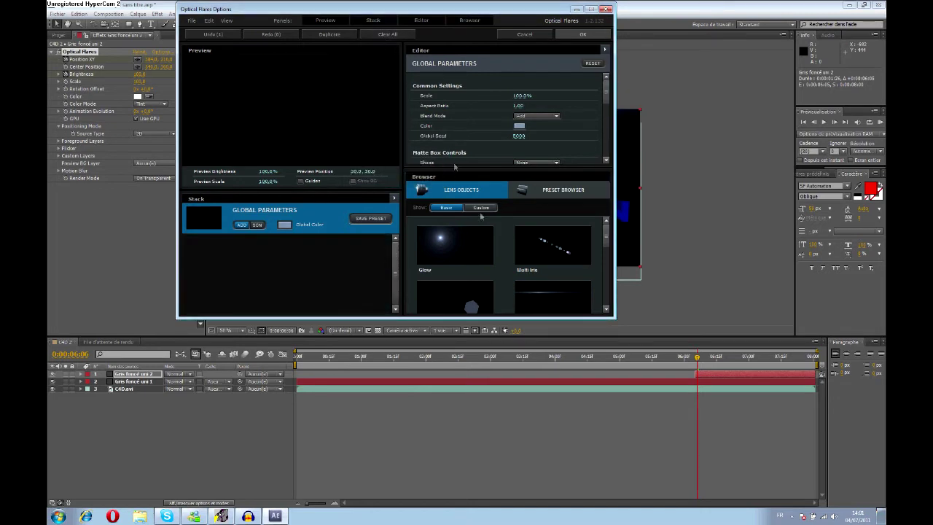
{"action": "left_click", "coordinate": [534, 300]}
{"action": "left_click", "coordinate": [472, 259]}
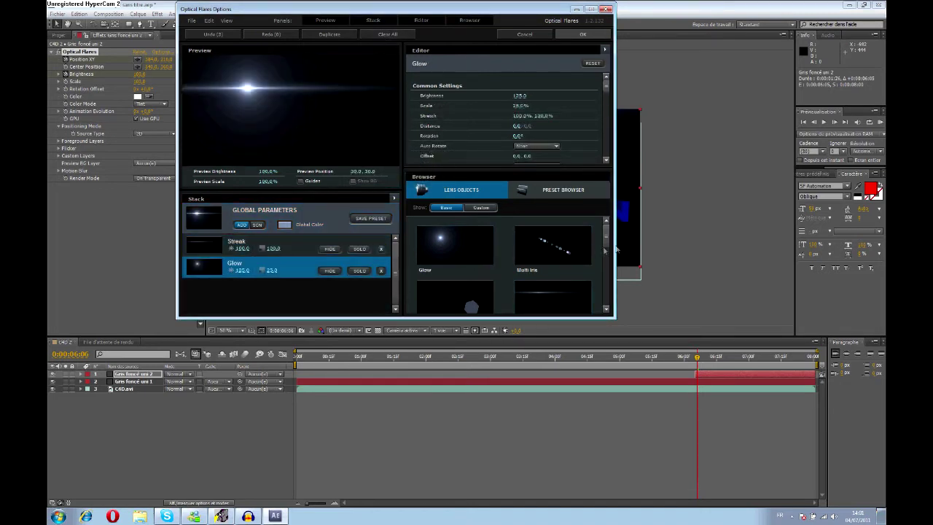
{"action": "left_click_drag", "start_coordinate": [604, 241], "coordinate": [603, 307]}
{"action": "left_click", "coordinate": [459, 291]}
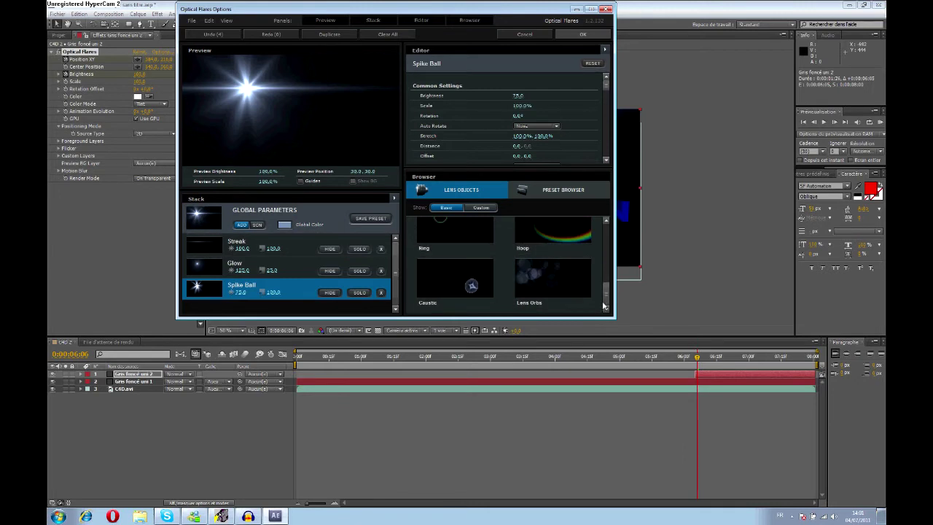
- Add Lens Orbs, Streak, Ring and a final Streak, removing an extra Spike Ball
{"action": "left_click", "coordinate": [552, 277]}
{"action": "left_click", "coordinate": [481, 207]}
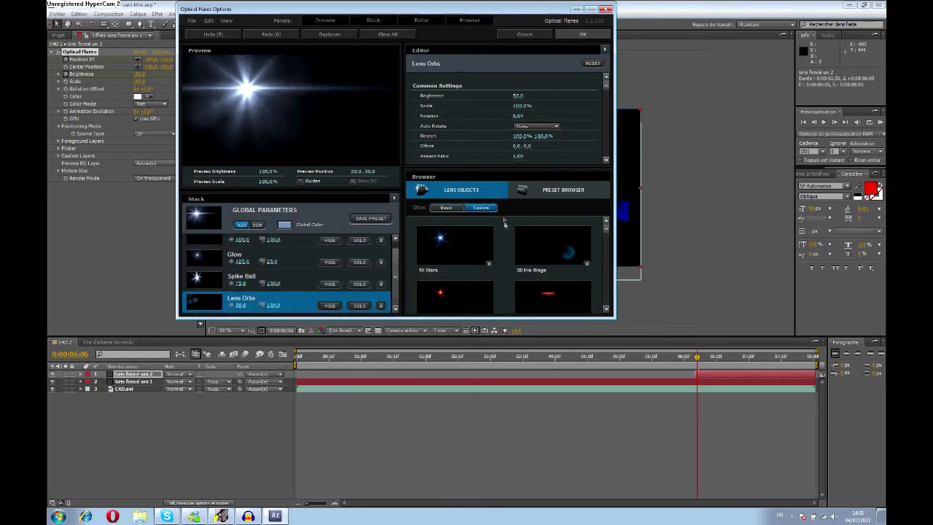
{"action": "left_click", "coordinate": [552, 293]}
{"action": "left_click_drag", "start_coordinate": [607, 228], "coordinate": [606, 247]}
{"action": "left_click", "coordinate": [552, 234]}
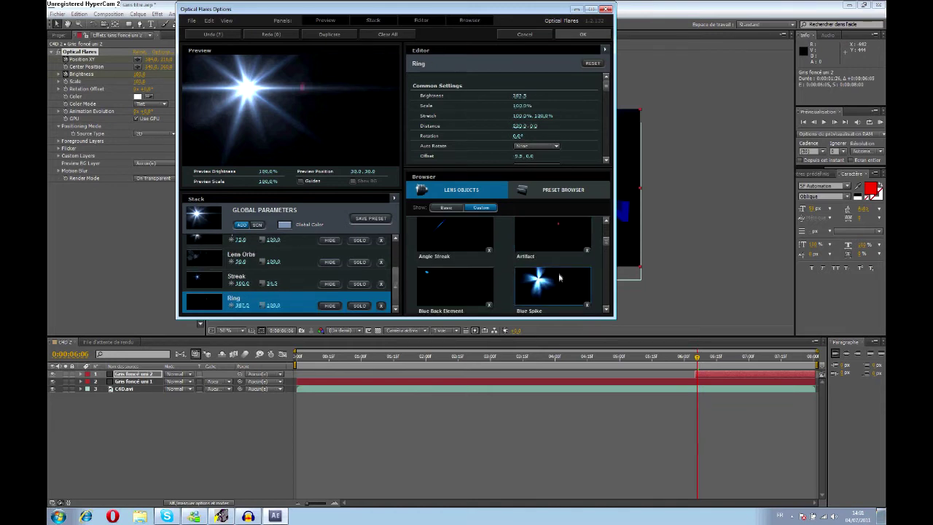
{"action": "left_click", "coordinate": [560, 276]}
{"action": "left_click_drag", "start_coordinate": [606, 242], "coordinate": [604, 247]}
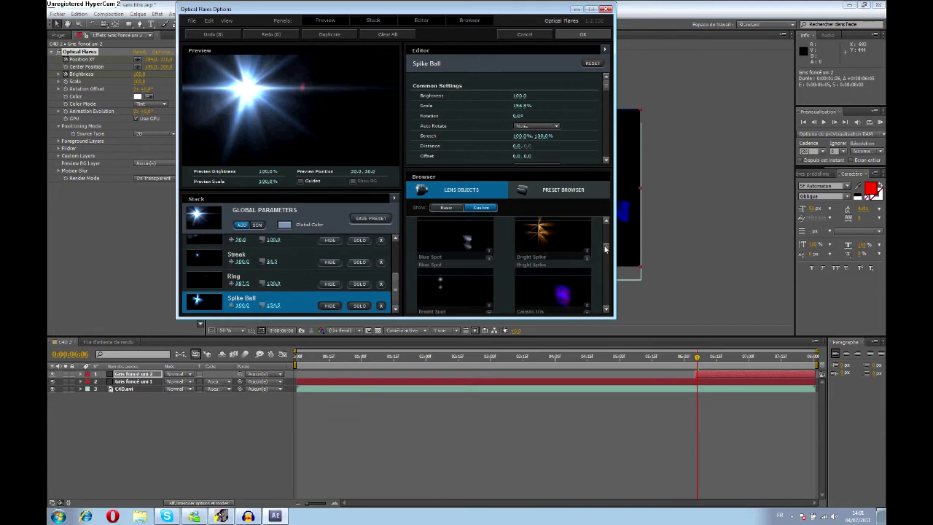
{"action": "left_click", "coordinate": [381, 305]}
{"action": "mouse_move", "coordinate": [606, 250]}
{"action": "left_mouse_down"}
{"action": "mouse_move", "coordinate": [604, 279]}
{"action": "mouse_move", "coordinate": [583, 270]}
{"action": "left_mouse_up"}
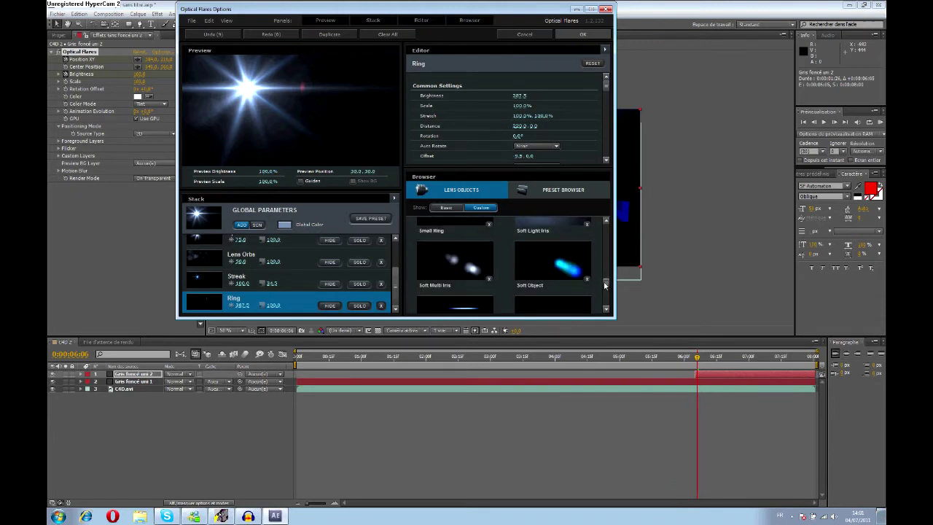
{"action": "left_click", "coordinate": [561, 248]}
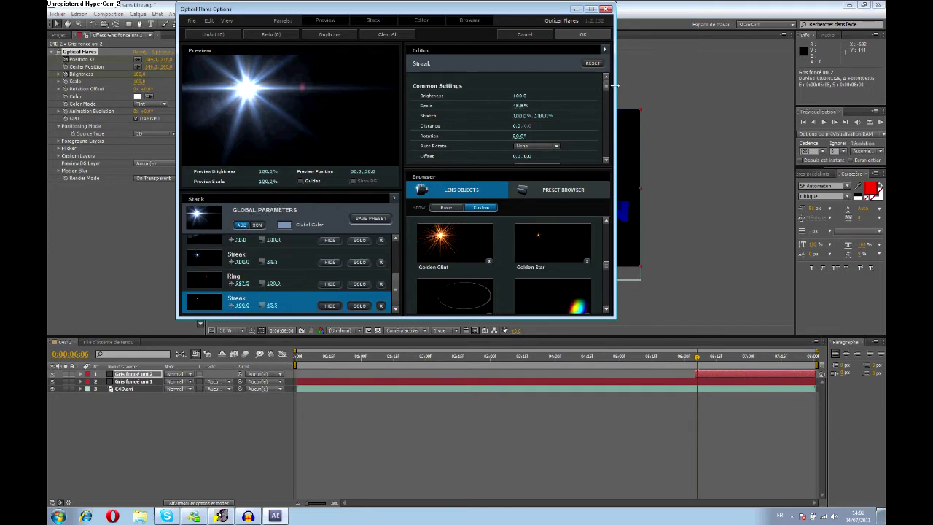
- Delete the last Streak element and set the flare's Global Color to deep blue
{"action": "left_click_drag", "start_coordinate": [608, 88], "coordinate": [607, 101]}
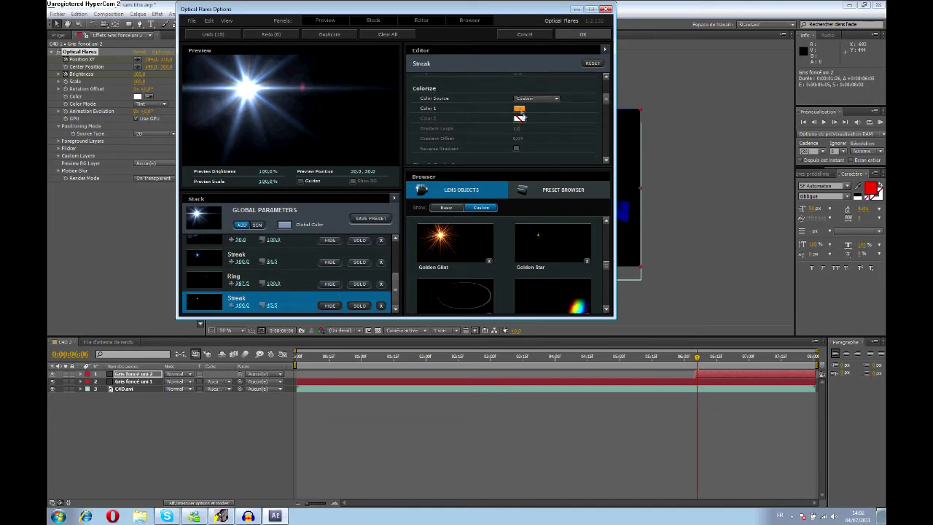
{"action": "left_click", "coordinate": [380, 305]}
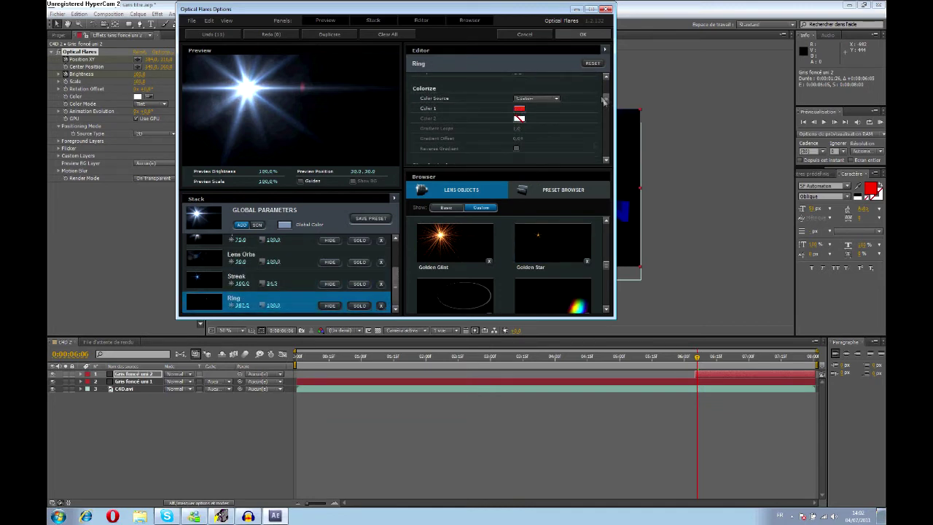
{"action": "left_click_drag", "start_coordinate": [603, 102], "coordinate": [605, 73]}
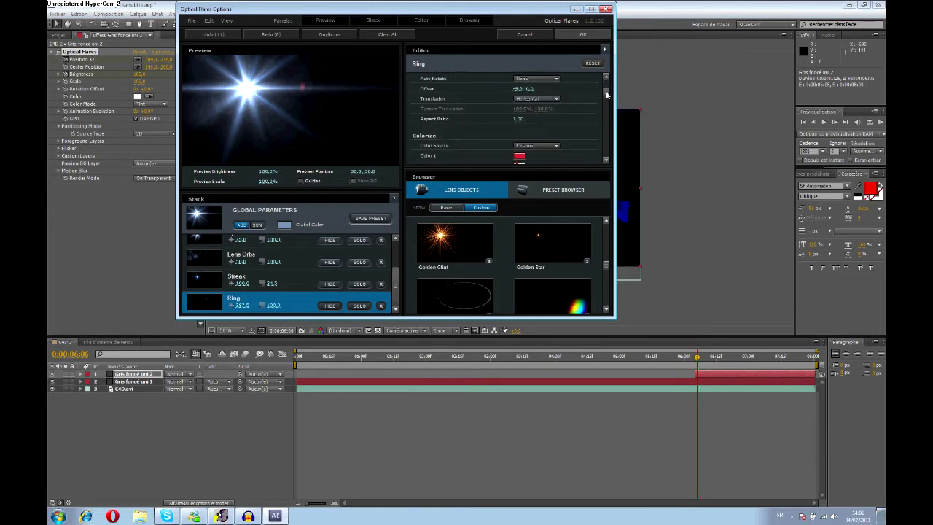
{"action": "left_click", "coordinate": [287, 225]}
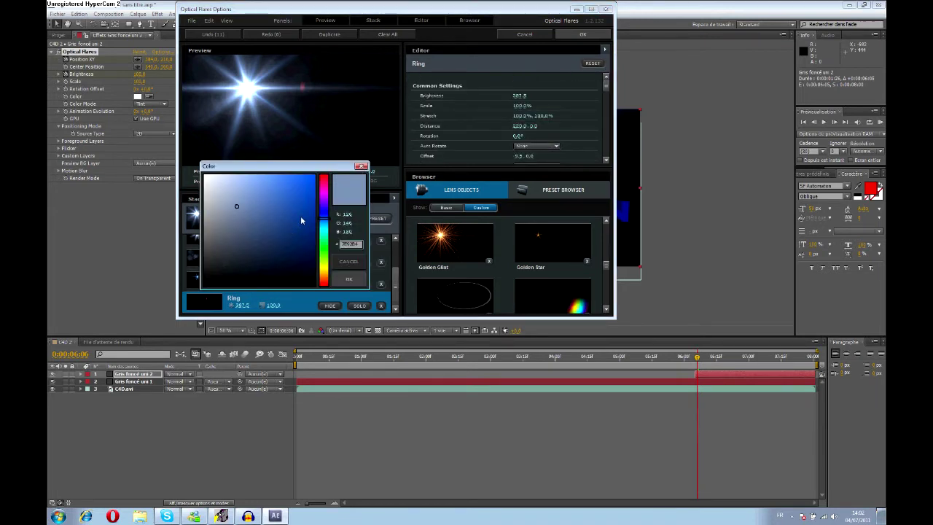
{"action": "left_click_drag", "start_coordinate": [301, 220], "coordinate": [310, 233]}
{"action": "left_click", "coordinate": [348, 279]}
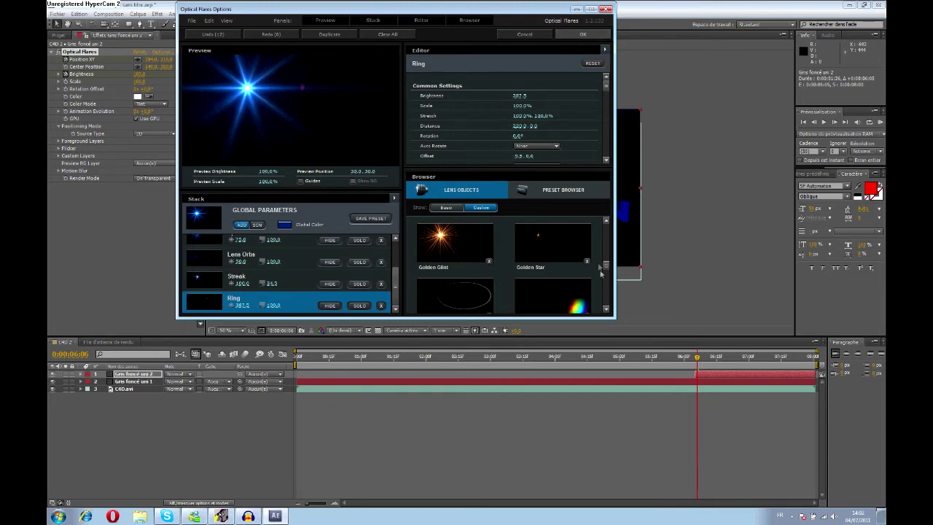
- Add a Spike Ball element and apply the flare to the composition
{"action": "left_click_drag", "start_coordinate": [605, 266], "coordinate": [606, 246]}
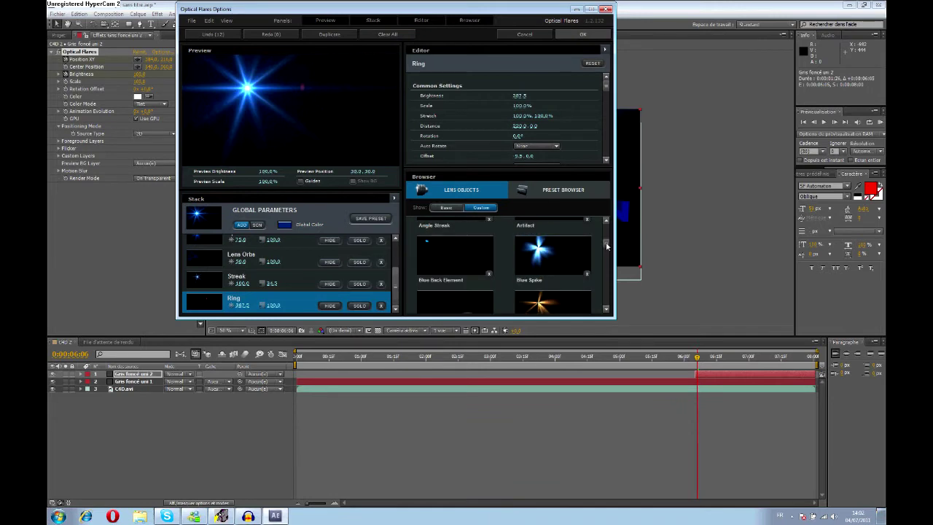
{"action": "left_click", "coordinate": [558, 249]}
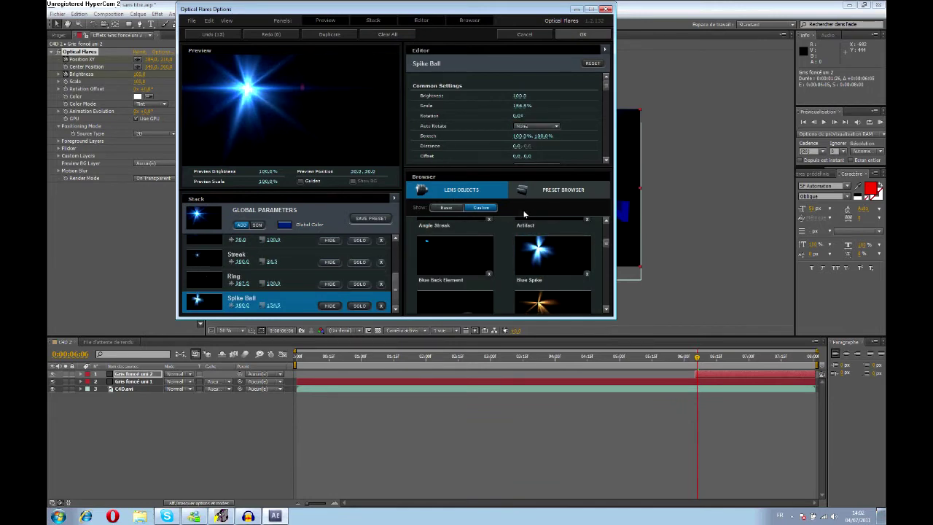
{"action": "left_click", "coordinate": [582, 35]}
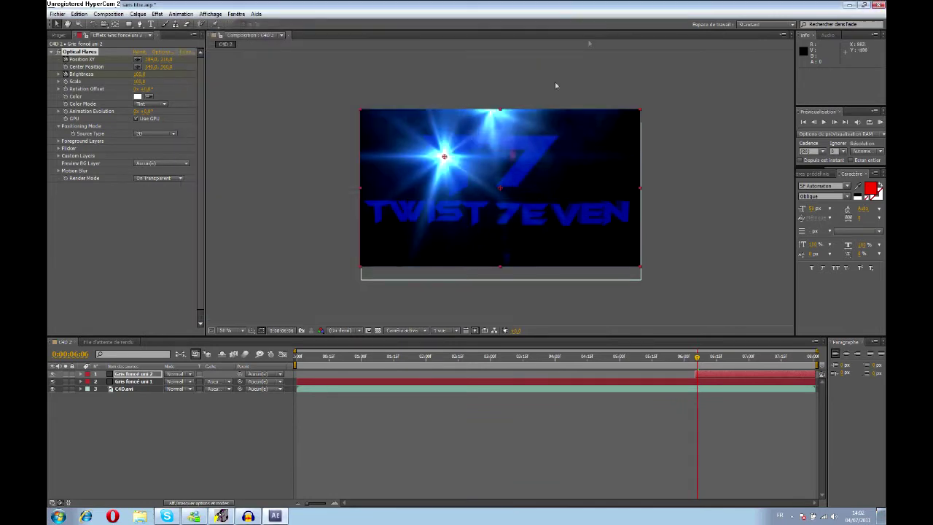
- Move the flare centre to the title's left edge, undo a layer nudge, and reopen flare Options
{"action": "left_click_drag", "start_coordinate": [443, 158], "coordinate": [376, 198]}
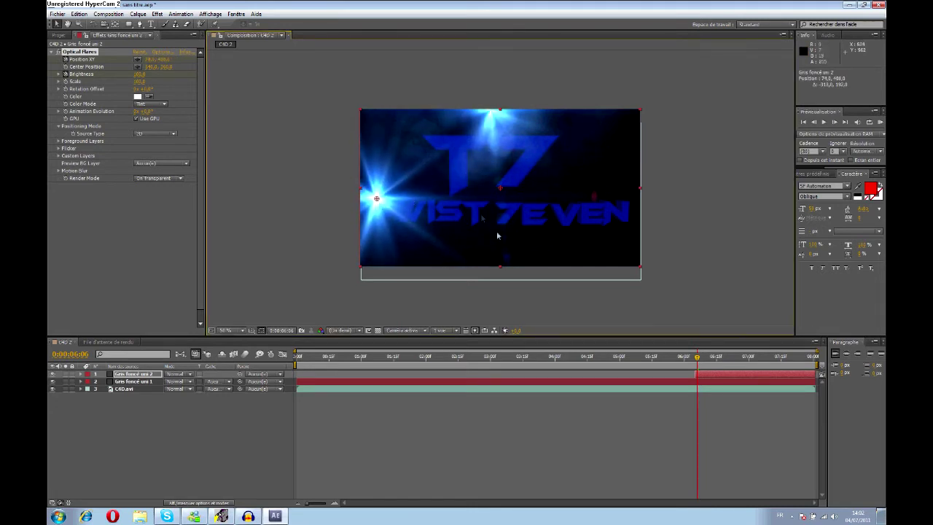
{"action": "left_click_drag", "start_coordinate": [639, 270], "coordinate": [638, 269]}
{"action": "left_click_drag", "start_coordinate": [503, 272], "coordinate": [500, 263]}
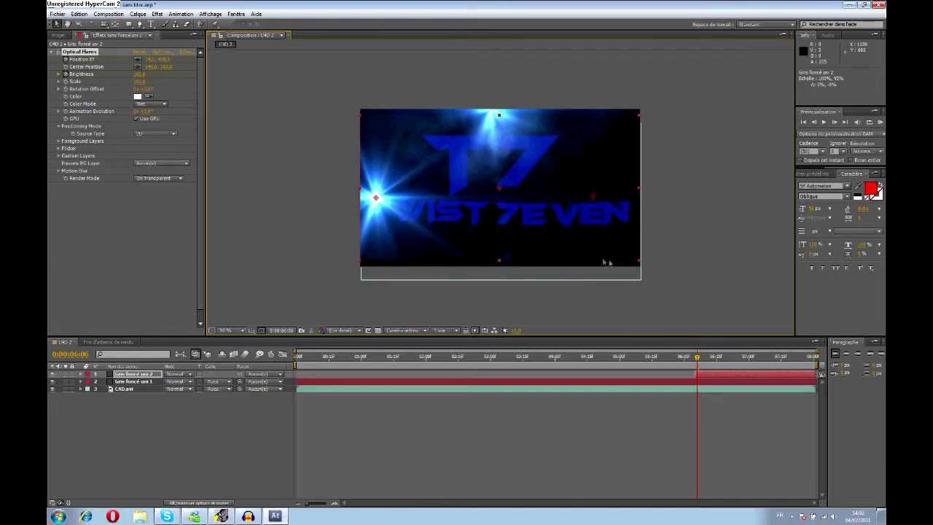
{"action": "left_click_drag", "start_coordinate": [638, 263], "coordinate": [641, 262]}
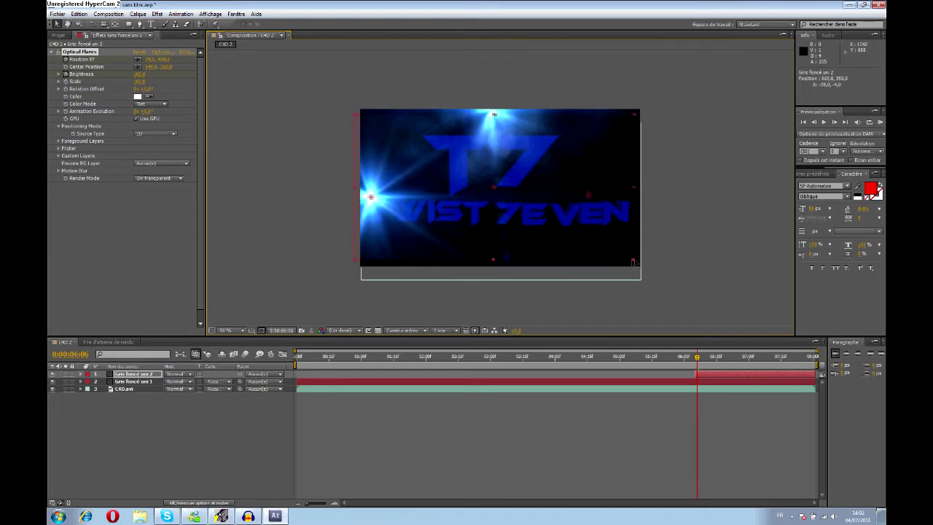
{"action": "left_click_drag", "start_coordinate": [501, 263], "coordinate": [501, 270]}
{"action": "left_click_drag", "start_coordinate": [474, 237], "coordinate": [471, 232]}
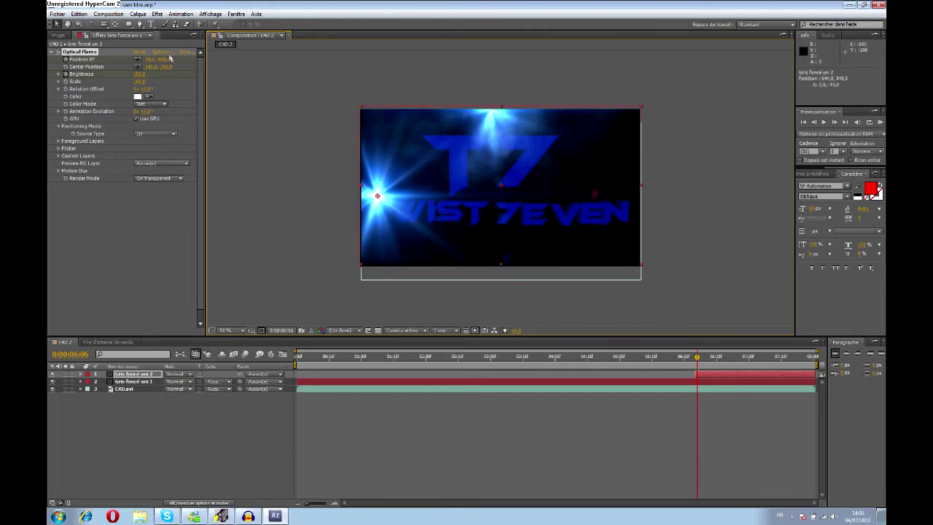
{"action": "key", "text": "ctrl+z"}
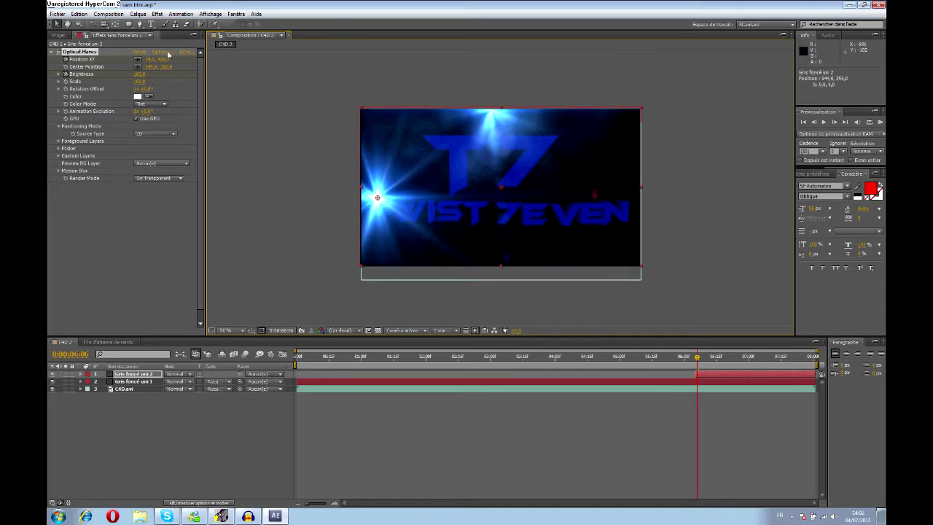
{"action": "left_click", "coordinate": [167, 53]}
{"action": "scroll", "coordinate": [397, 271], "scroll_direction": "down", "scroll_amount": 4}
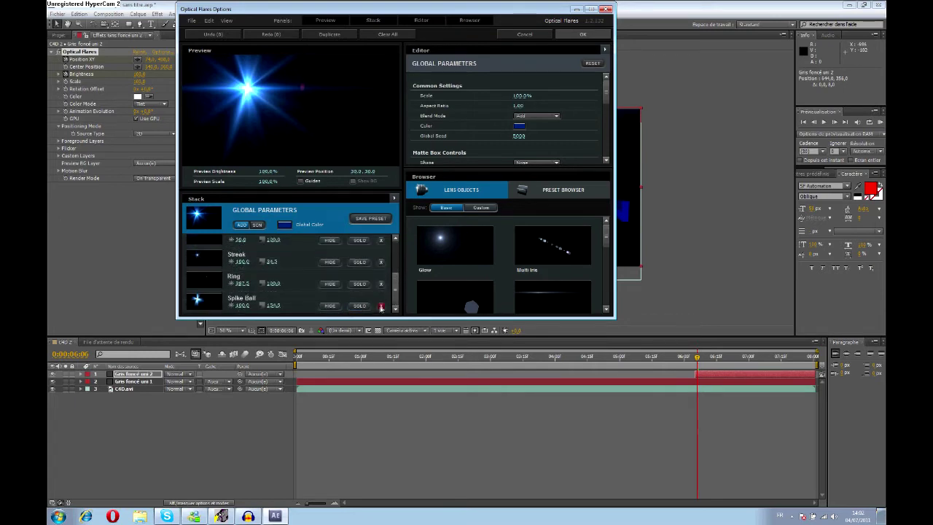
- Remove the last flare element, apply it, and move the flare centre rightward across the title
{"action": "left_click", "coordinate": [380, 307]}
{"action": "left_click", "coordinate": [582, 35]}
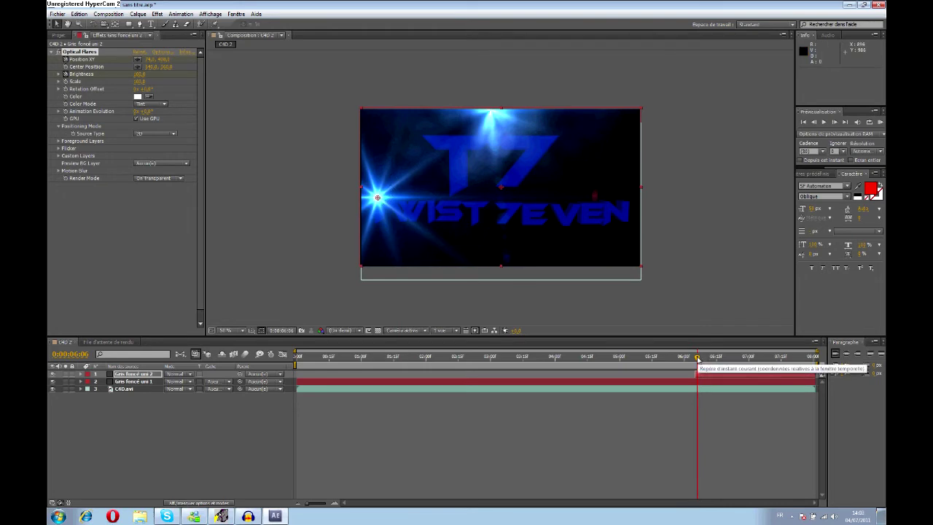
{"action": "left_click_drag", "start_coordinate": [697, 359], "coordinate": [781, 362]}
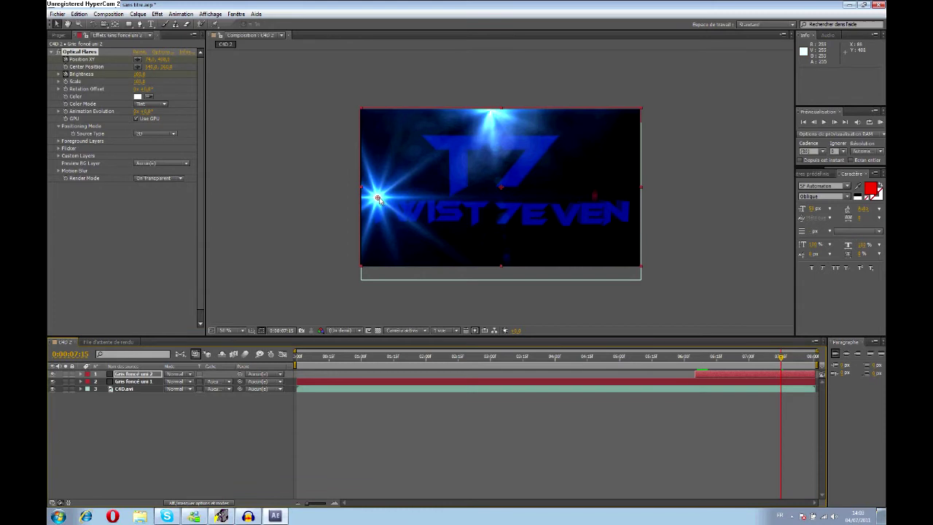
{"action": "left_click_drag", "start_coordinate": [377, 198], "coordinate": [568, 201]}
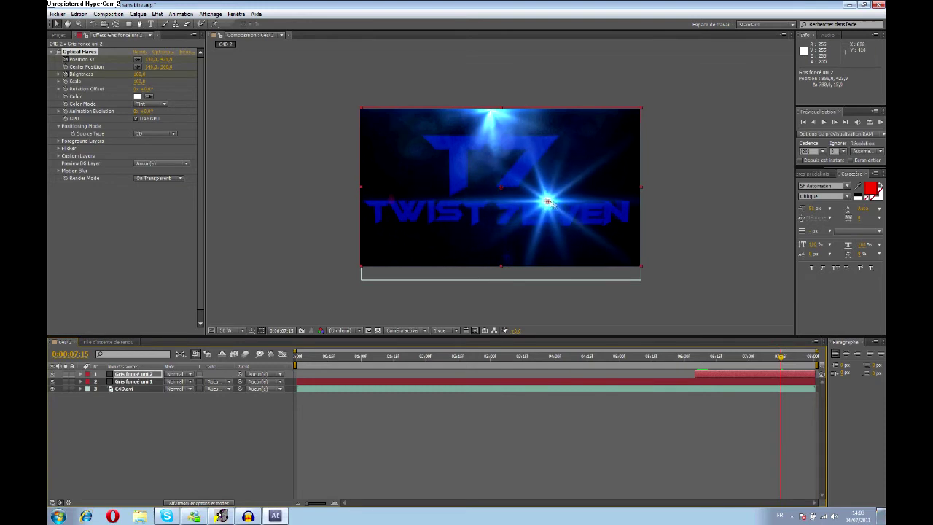
{"action": "left_click_drag", "start_coordinate": [568, 202], "coordinate": [685, 205]}
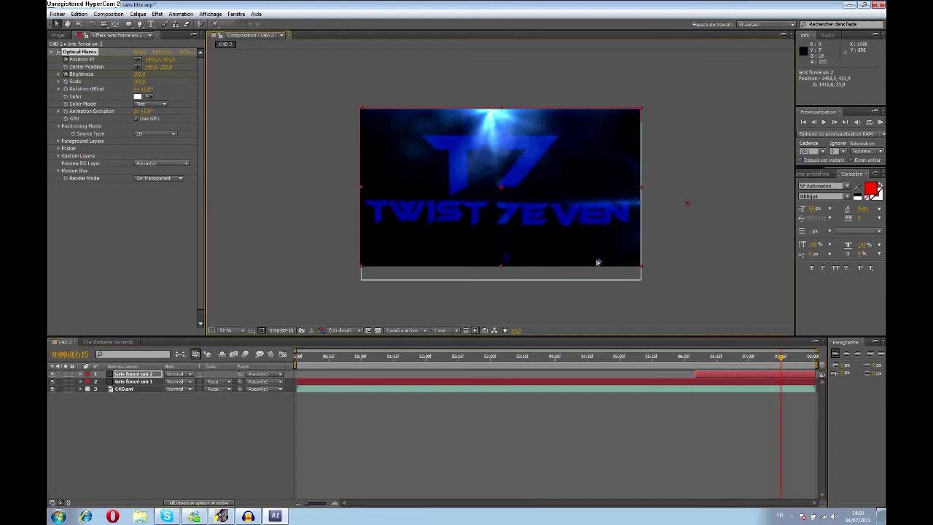
- Scrub the playhead back to preview the blue flare near the composition's end
{"action": "left_click_drag", "start_coordinate": [782, 358], "coordinate": [746, 359]}
{"action": "mouse_move", "coordinate": [705, 362]}
{"action": "left_mouse_down"}
{"action": "mouse_move", "coordinate": [479, 368]}
{"action": "mouse_move", "coordinate": [819, 371]}
{"action": "left_mouse_up"}
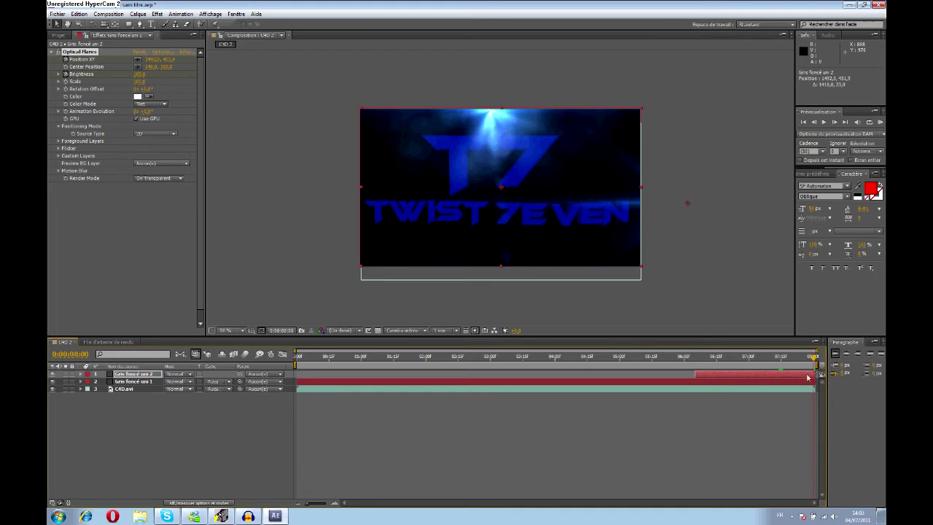
{"action": "mouse_move", "coordinate": [812, 358]}
{"action": "left_mouse_down"}
{"action": "mouse_move", "coordinate": [647, 357]}
{"action": "mouse_move", "coordinate": [791, 357]}
{"action": "left_mouse_up"}
- In the Render Queue, untick the earlier C4D render item
{"action": "left_click", "coordinate": [93, 344]}
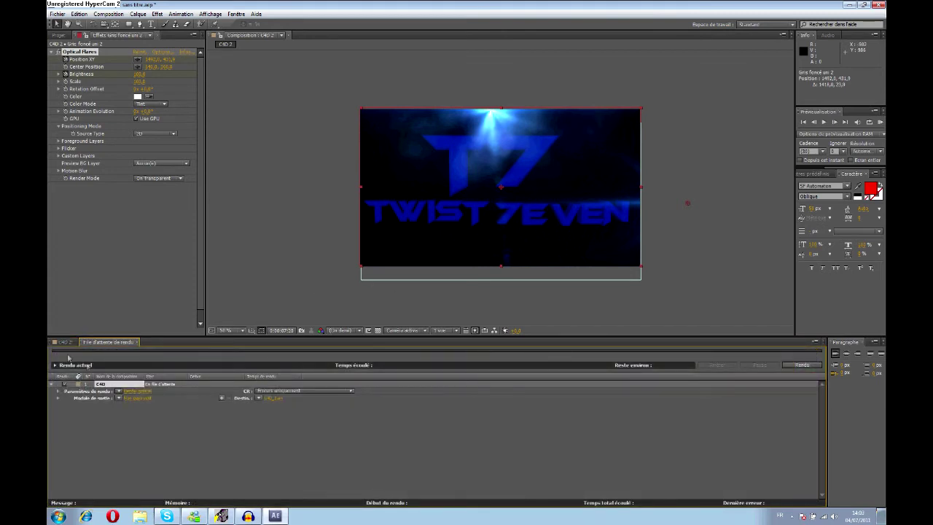
{"action": "left_click", "coordinate": [108, 14]}
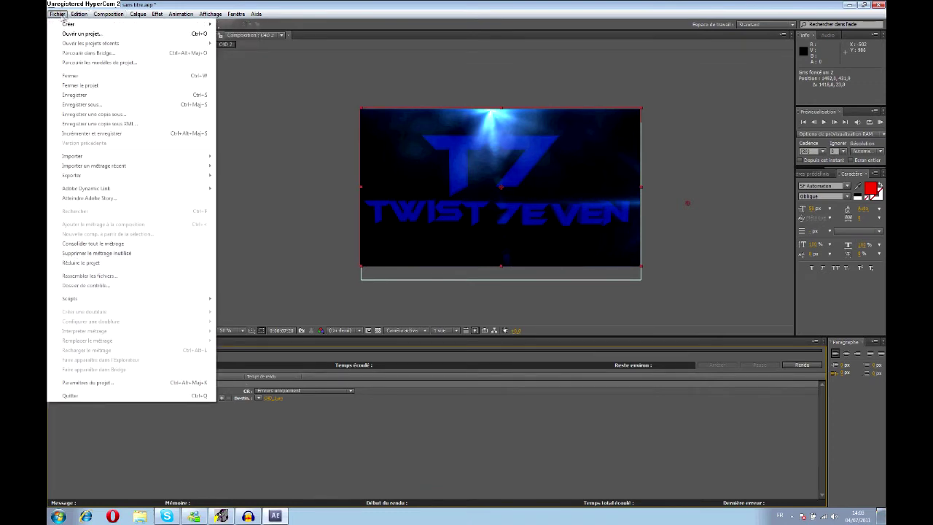
{"action": "left_click", "coordinate": [262, 443]}
{"action": "left_click", "coordinate": [65, 385]}
- Add the C4D 2 composition to the Render Queue and start rendering it
{"action": "left_click", "coordinate": [108, 14]}
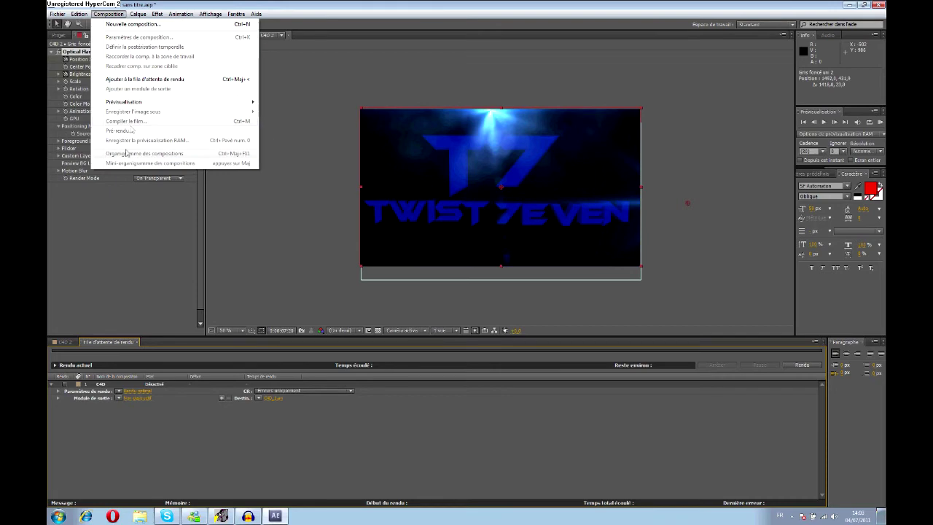
{"action": "left_click", "coordinate": [67, 343]}
{"action": "left_click", "coordinate": [108, 13]}
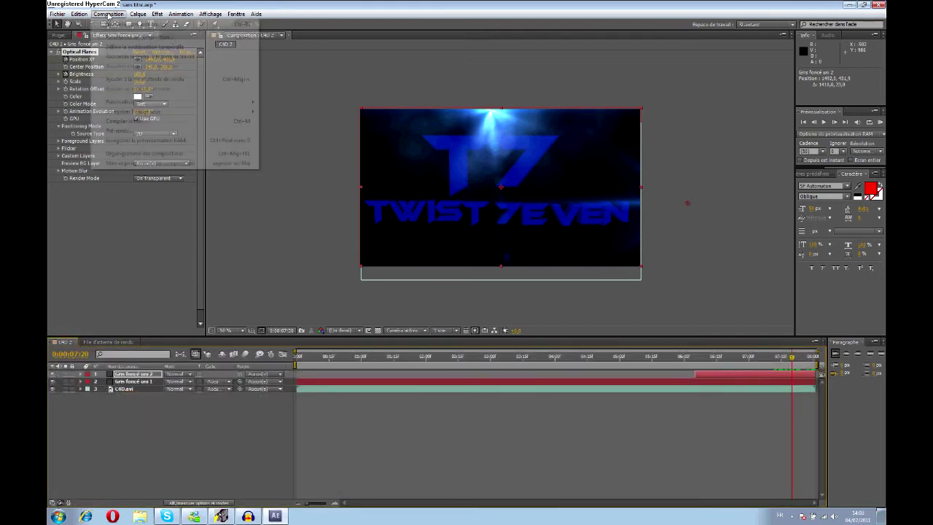
{"action": "left_click", "coordinate": [134, 131]}
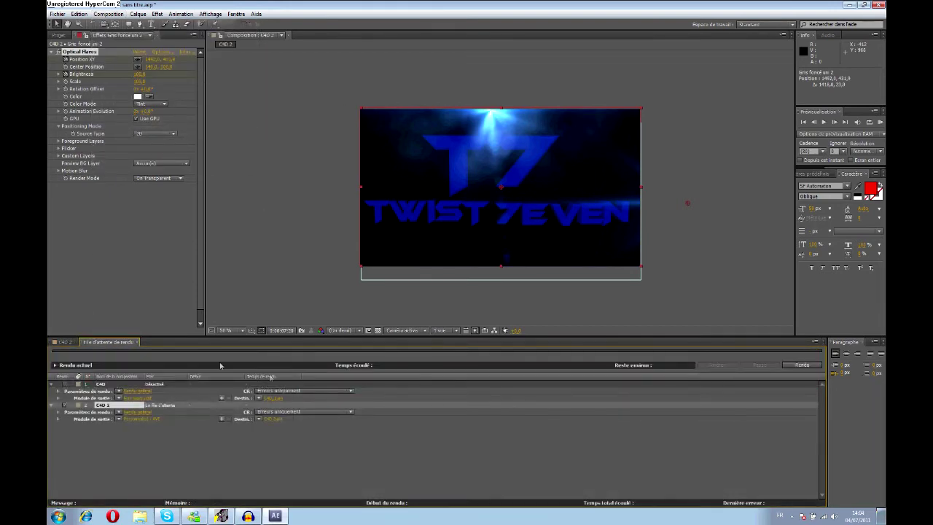
{"action": "left_click", "coordinate": [794, 365]}
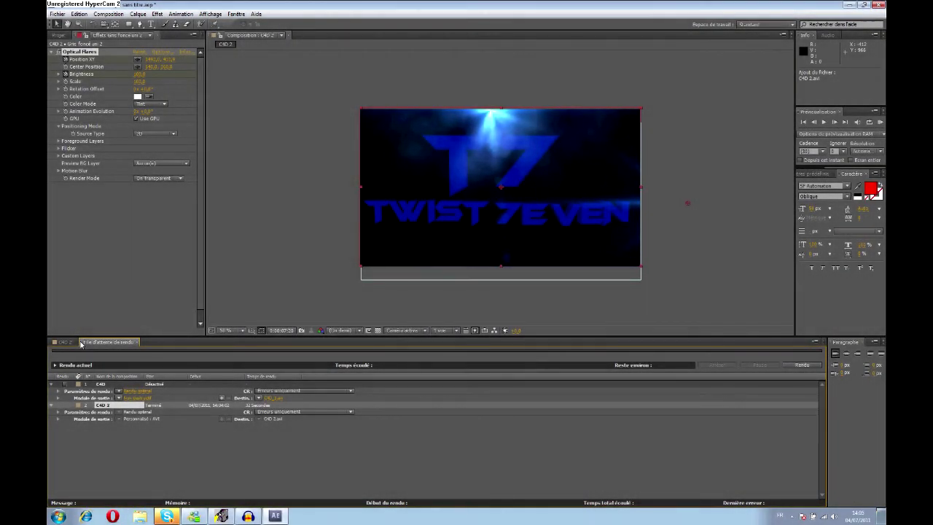
- After the render completes, switch back to the C4D 2 composition timeline
{"action": "left_click", "coordinate": [64, 342]}
- Delete all three C4D 2 layers and add a new default dark grey solid, Gris foncé uni 3
{"action": "left_click_drag", "start_coordinate": [124, 400], "coordinate": [125, 376]}
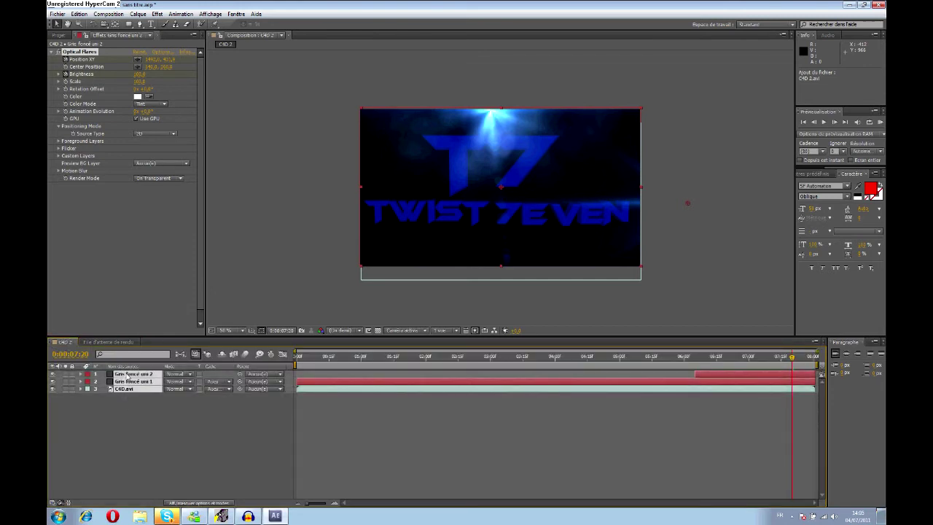
{"action": "key", "text": "Delete"}
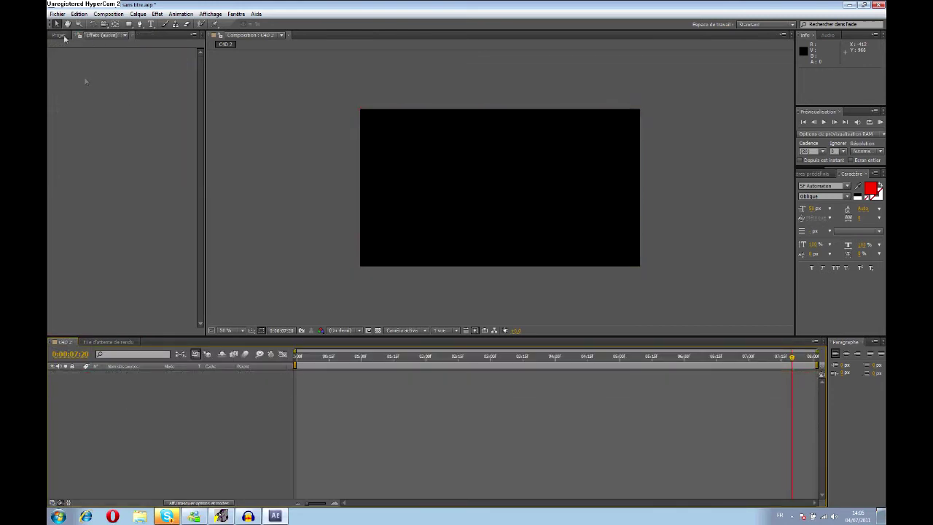
{"action": "left_click", "coordinate": [57, 13]}
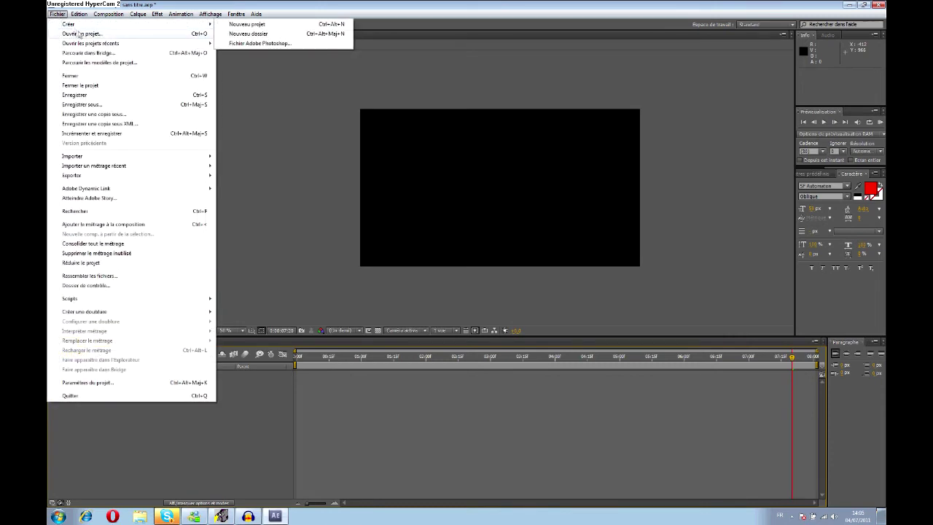
{"action": "right_click", "coordinate": [246, 384]}
{"action": "mouse_move", "coordinate": [323, 393]}
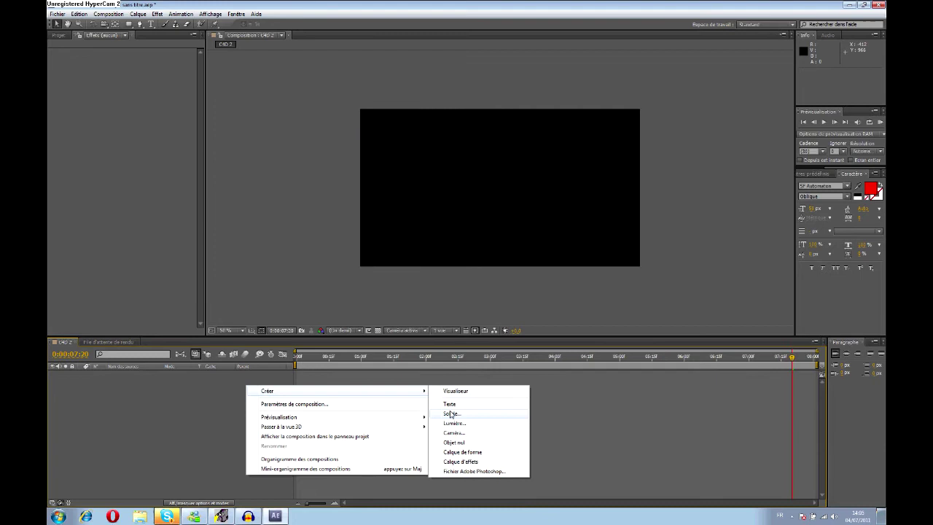
{"action": "left_click", "coordinate": [450, 414]}
{"action": "left_click", "coordinate": [501, 335]}
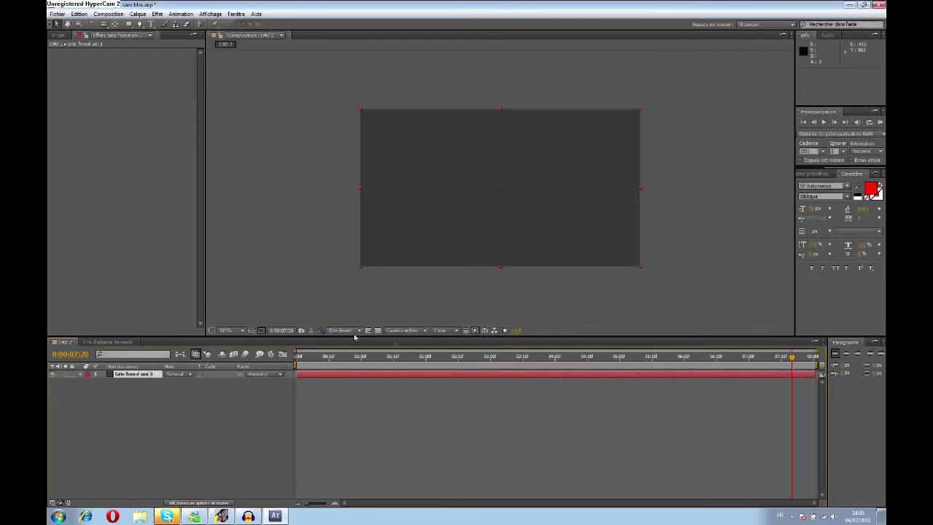
- Apply Optical Flares to Gris foncé uni 3 in On Transparent mode and open its Options editor
{"action": "left_click", "coordinate": [158, 15]}
{"action": "mouse_move", "coordinate": [255, 354]}
{"action": "left_click", "coordinate": [314, 354]}
{"action": "left_click", "coordinate": [141, 177]}
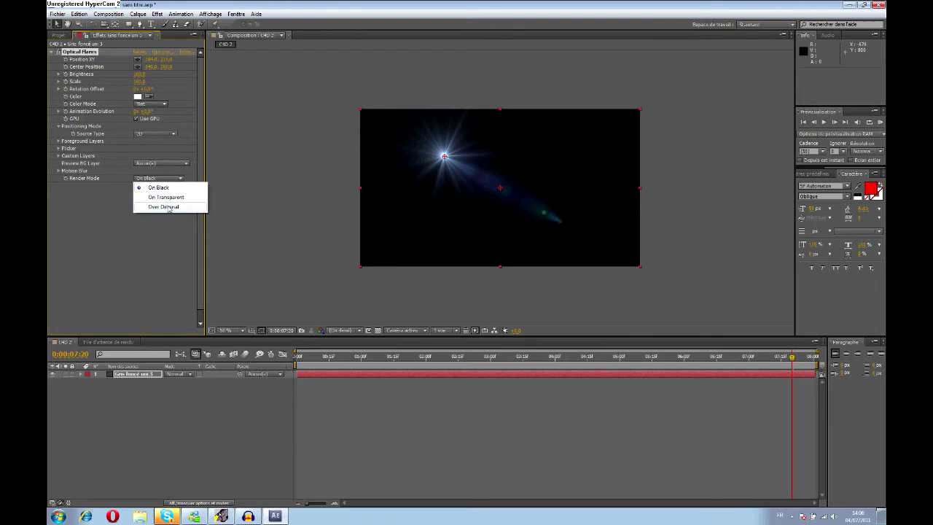
{"action": "left_click", "coordinate": [167, 197]}
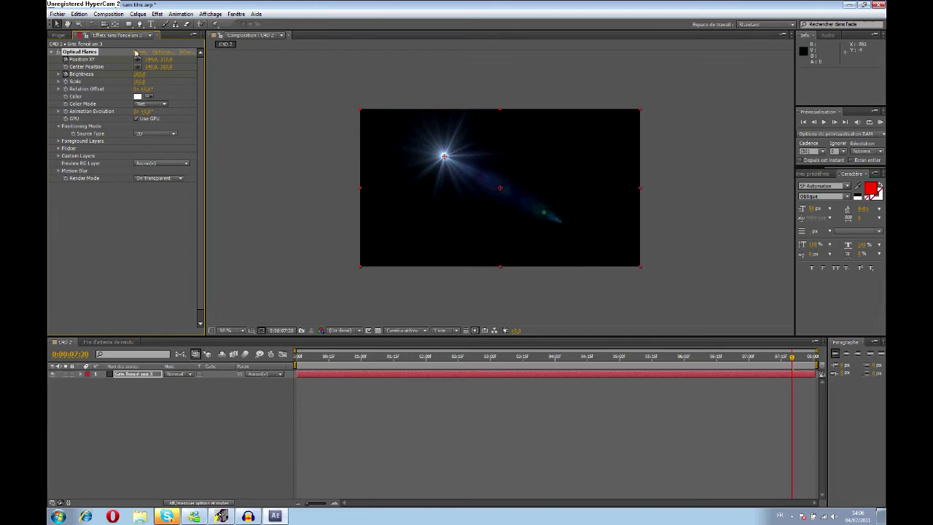
{"action": "left_click", "coordinate": [165, 53]}
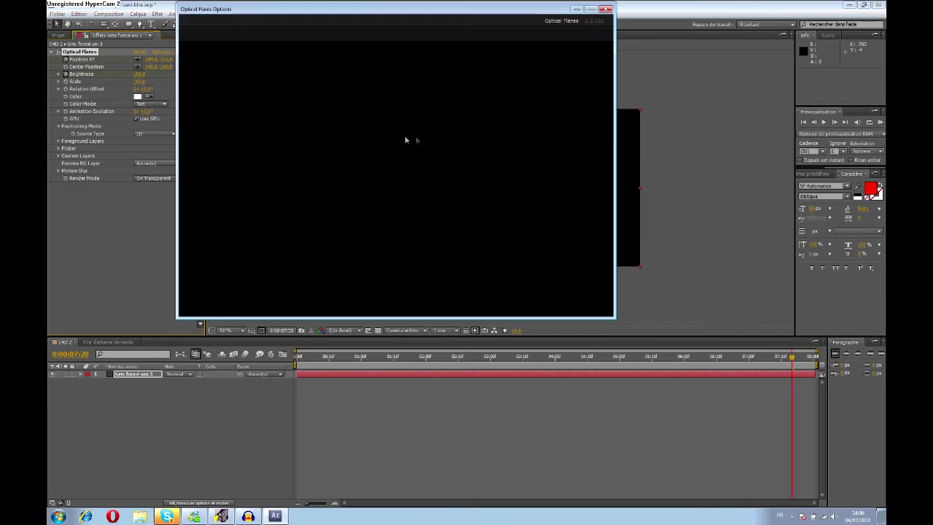
- Clear all existing flare elements and add a Streak element
{"action": "left_click", "coordinate": [387, 34]}
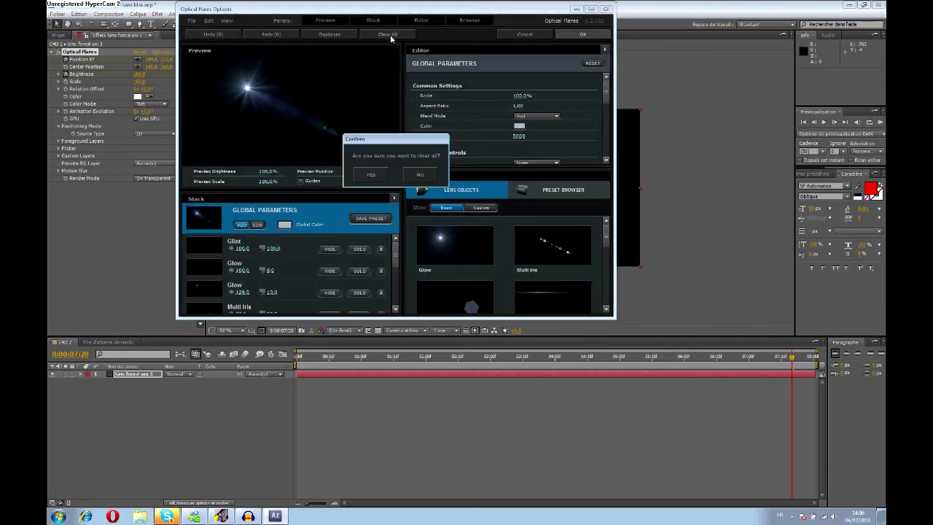
{"action": "left_click", "coordinate": [371, 174]}
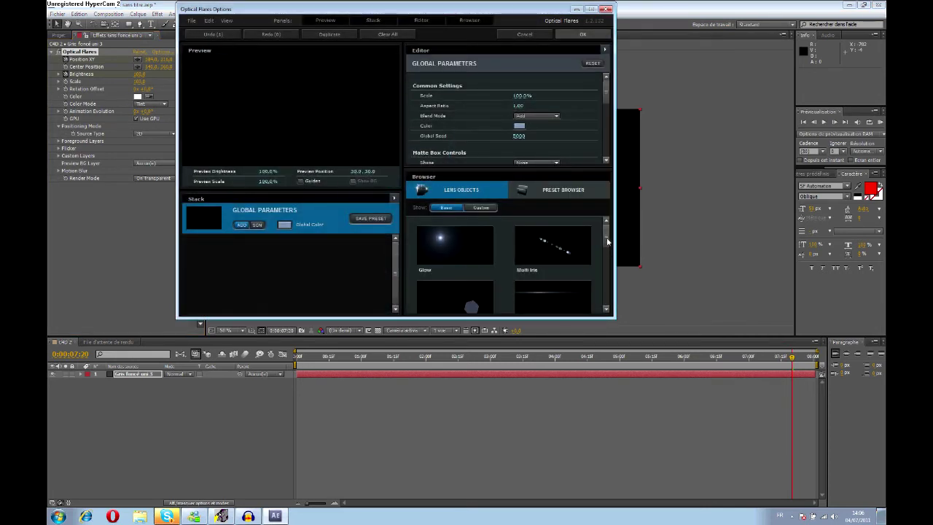
{"action": "left_click_drag", "start_coordinate": [606, 242], "coordinate": [596, 306]}
{"action": "scroll", "coordinate": [560, 296], "scroll_direction": "up", "scroll_amount": 5}
{"action": "left_click", "coordinate": [560, 295]}
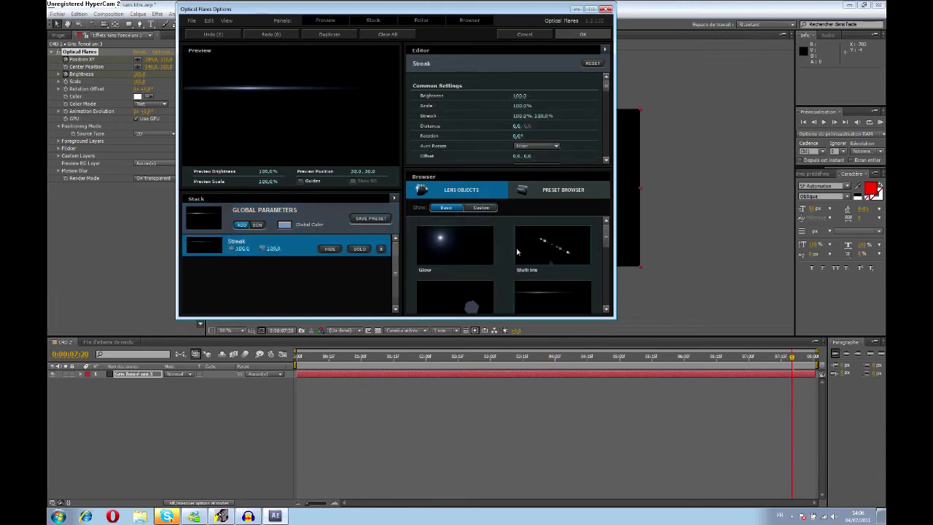
- Add two Multi Iris elements and a Spike Ball from the custom lens presets
{"action": "left_click", "coordinate": [480, 208]}
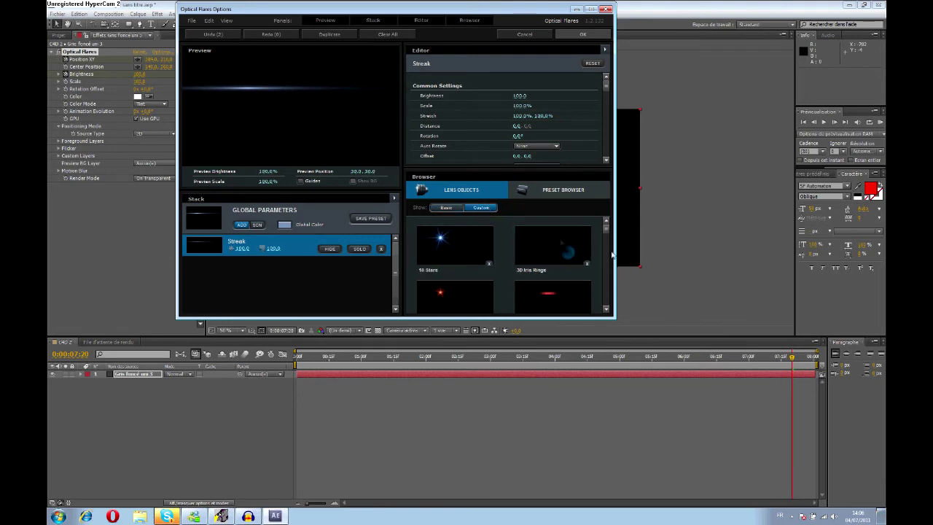
{"action": "left_click_drag", "start_coordinate": [605, 232], "coordinate": [606, 238]}
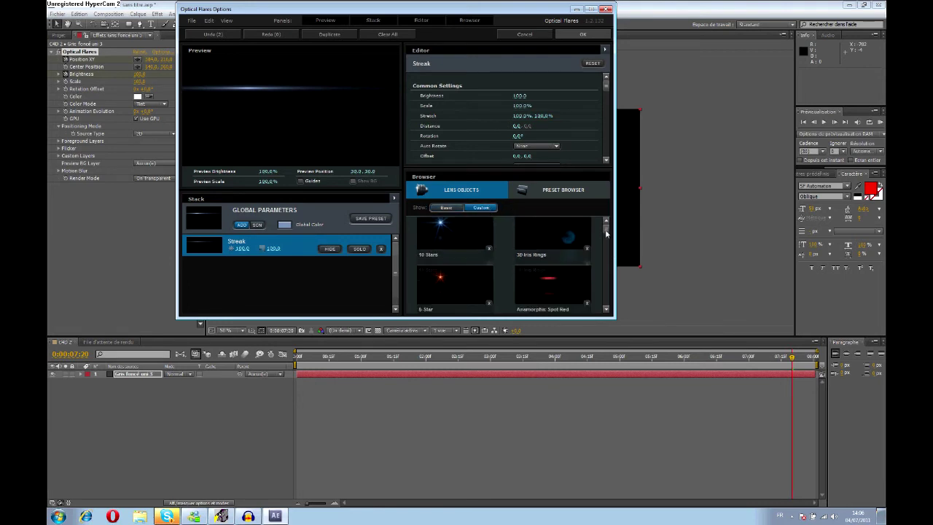
{"action": "scroll", "coordinate": [607, 238], "scroll_direction": "down", "scroll_amount": 3}
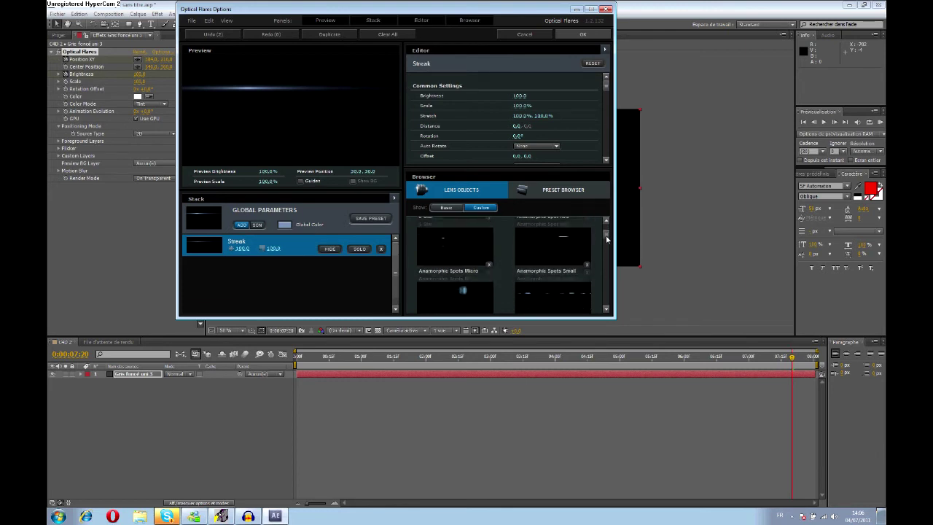
{"action": "left_click", "coordinate": [579, 259]}
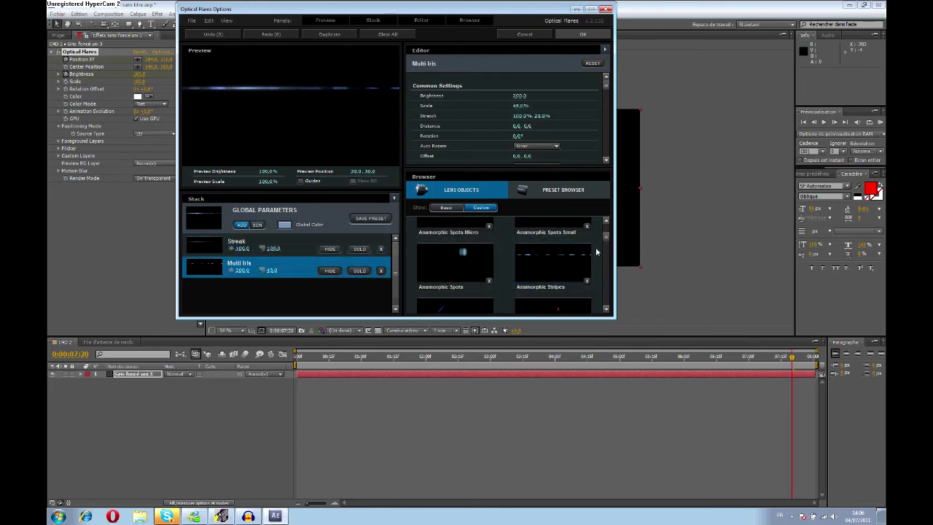
{"action": "scroll", "coordinate": [605, 244], "scroll_direction": "down", "scroll_amount": 2}
{"action": "left_click", "coordinate": [452, 234]}
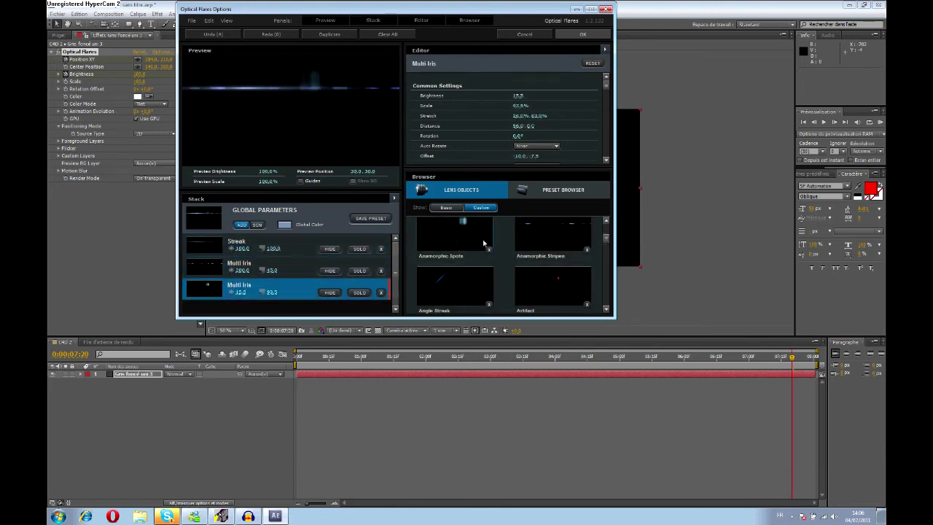
{"action": "scroll", "coordinate": [604, 243], "scroll_direction": "down", "scroll_amount": 3}
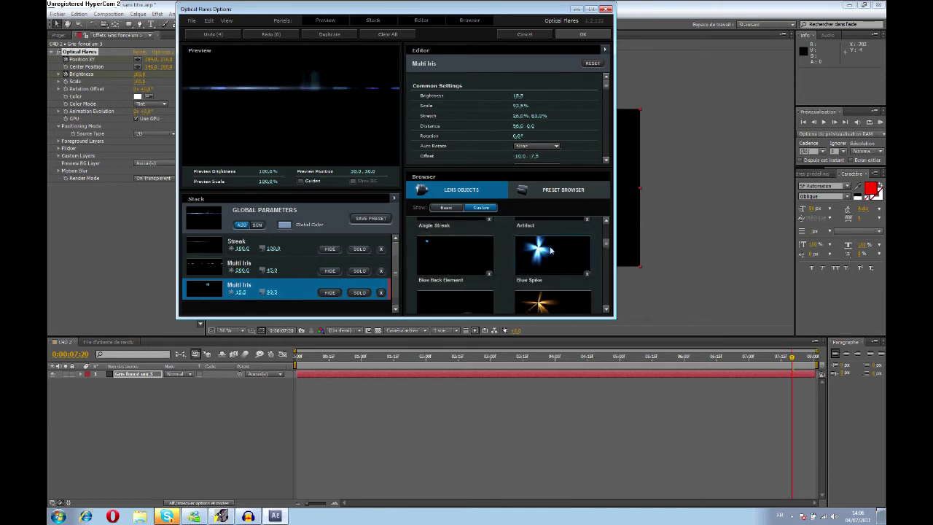
{"action": "left_click", "coordinate": [589, 251]}
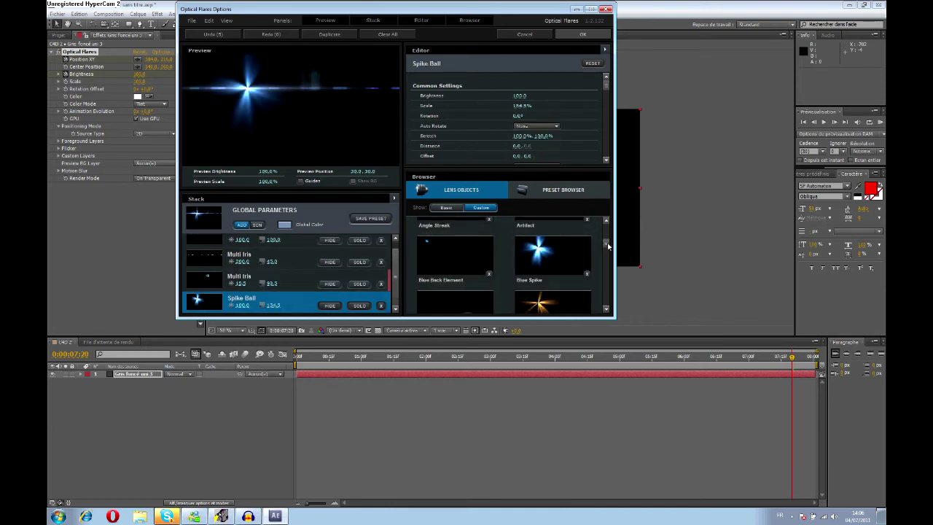
- Remove the Spike Ball, add a Small Multi-Iris element, and apply the flare
{"action": "left_click", "coordinate": [381, 305]}
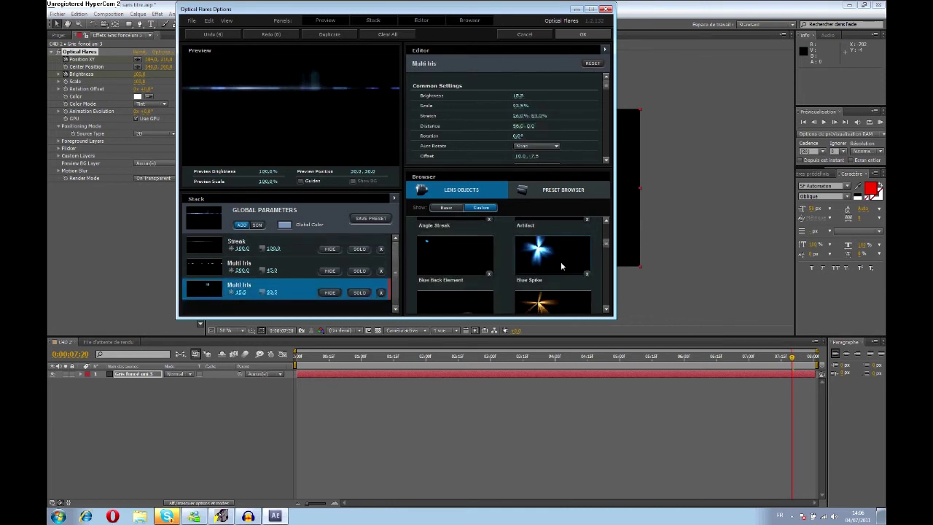
{"action": "left_click_drag", "start_coordinate": [603, 250], "coordinate": [604, 273]}
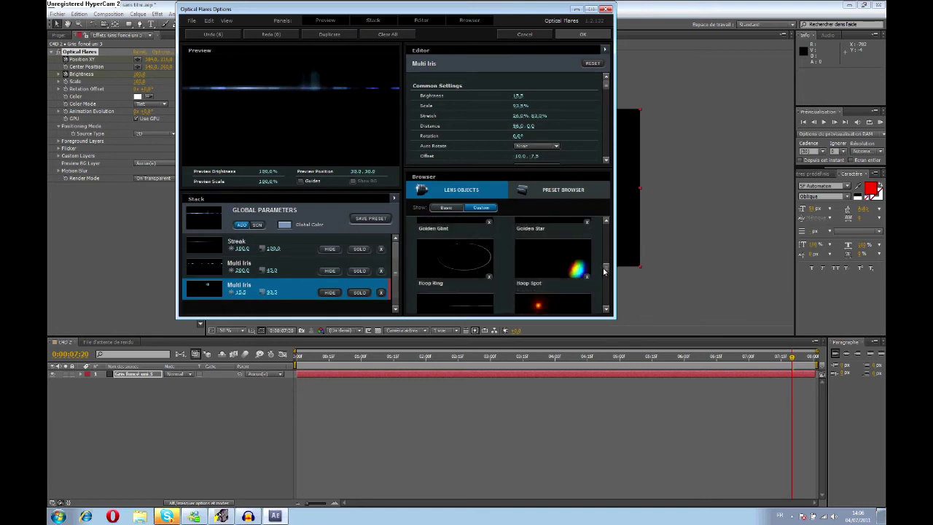
{"action": "left_click_drag", "start_coordinate": [603, 274], "coordinate": [604, 286]}
{"action": "left_click", "coordinate": [558, 240]}
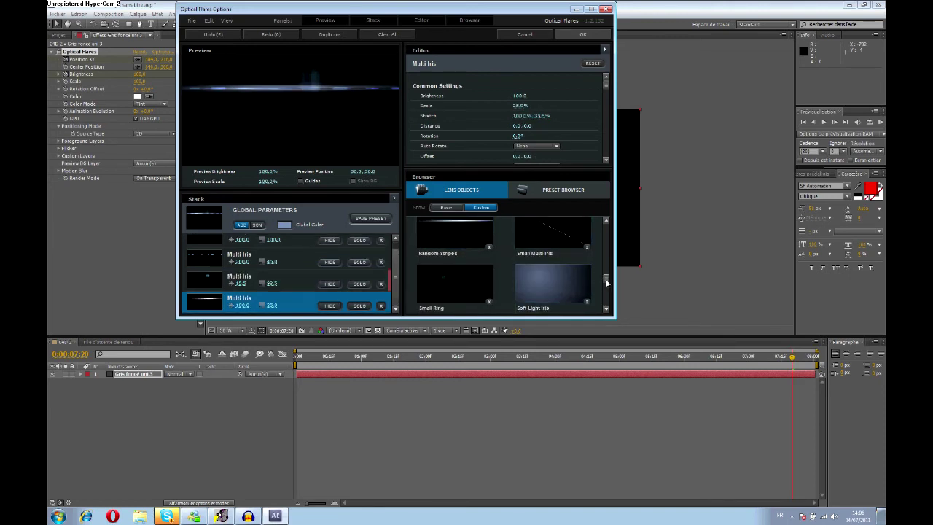
{"action": "left_click", "coordinate": [582, 35]}
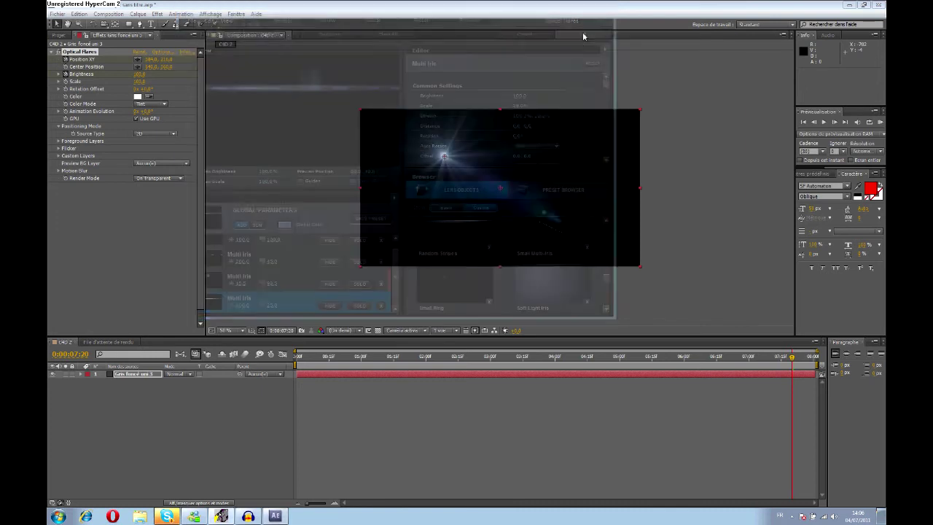
- Move the flare streak slightly lower and tint the first solid's flare dark blue
{"action": "left_click_drag", "start_coordinate": [444, 159], "coordinate": [439, 167]}
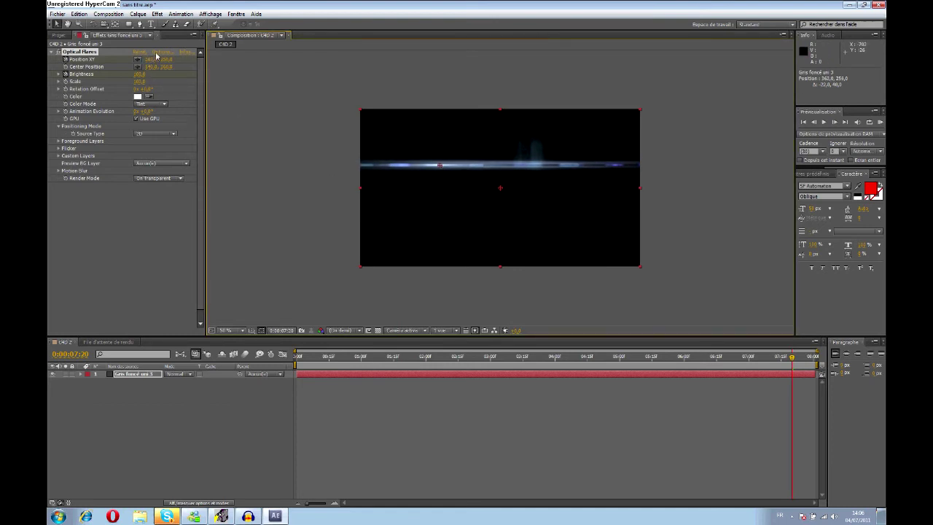
{"action": "left_click", "coordinate": [156, 55]}
{"action": "left_click", "coordinate": [519, 125]}
{"action": "left_click", "coordinate": [315, 229]}
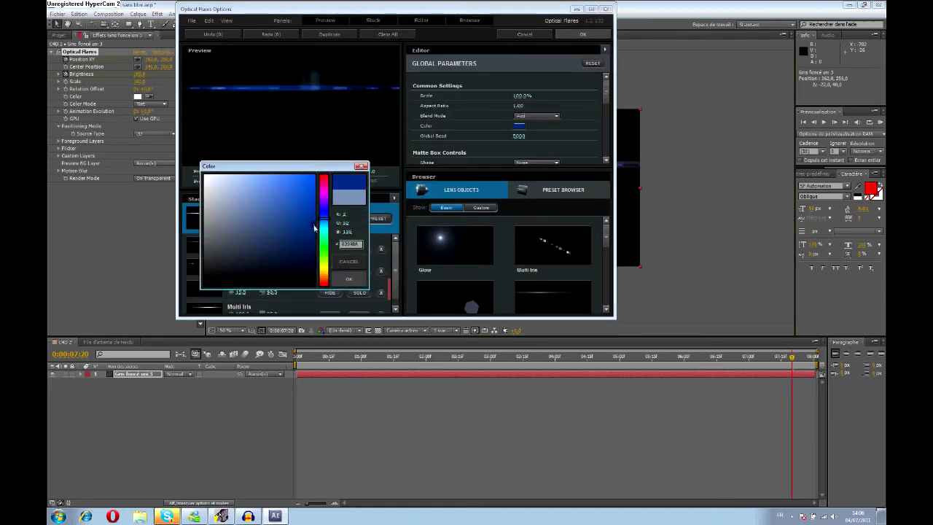
{"action": "left_click", "coordinate": [349, 278]}
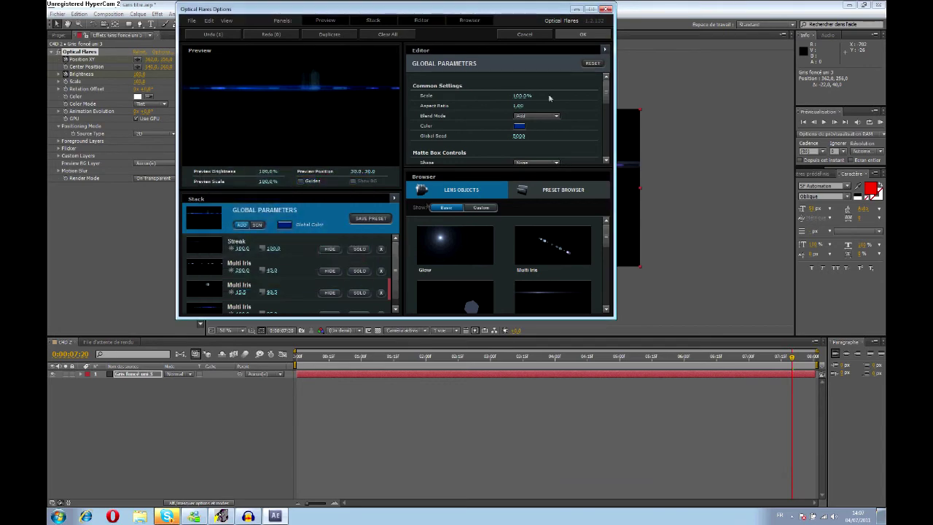
{"action": "left_click", "coordinate": [582, 35]}
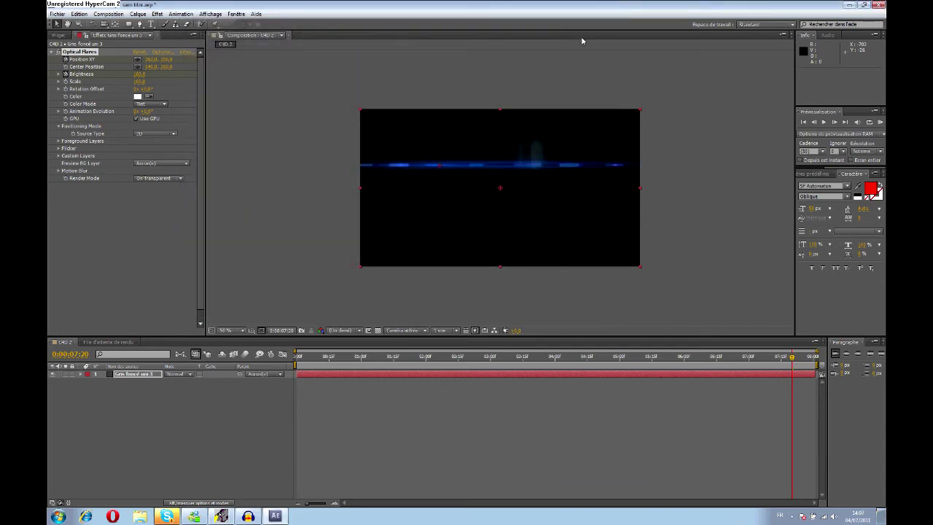
{"action": "right_click", "coordinate": [144, 375]}
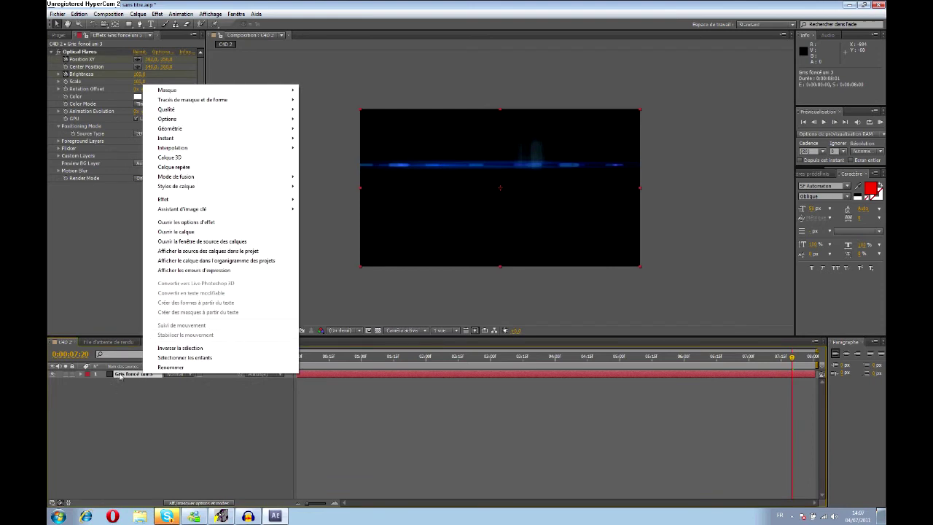
- Drag Gris foncé uni 3 from the Solides folder into the timeline and select it as layer 2
{"action": "left_click_drag", "start_coordinate": [118, 379], "coordinate": [121, 384]}
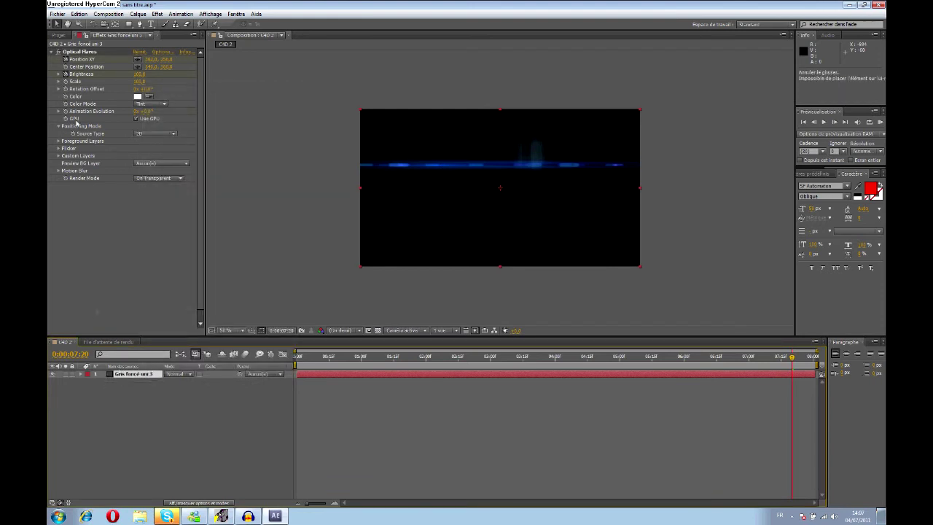
{"action": "left_click", "coordinate": [61, 35]}
{"action": "left_click", "coordinate": [52, 146]}
{"action": "left_click_drag", "start_coordinate": [85, 170], "coordinate": [125, 384]}
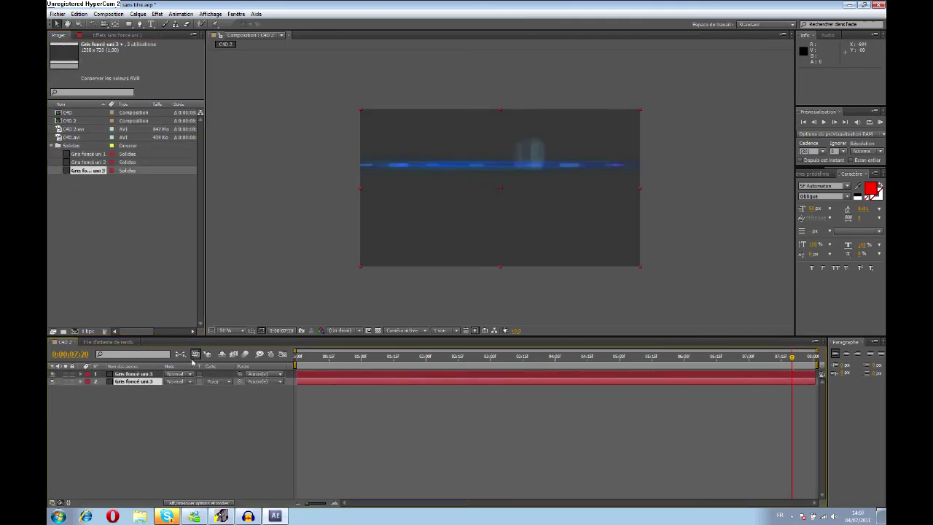
{"action": "mouse_move", "coordinate": [456, 183]}
{"action": "left_mouse_down"}
{"action": "mouse_move", "coordinate": [452, 203]}
{"action": "mouse_move", "coordinate": [456, 180]}
{"action": "left_mouse_up"}
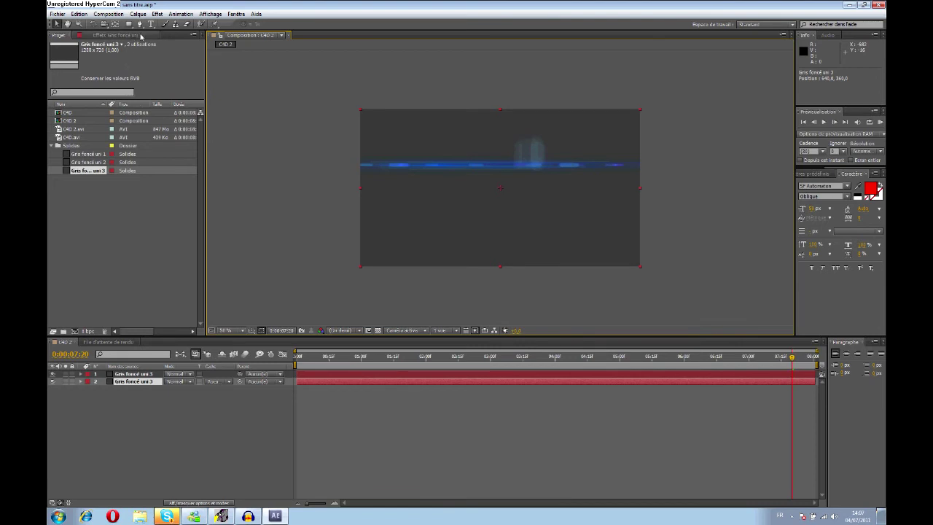
{"action": "left_click", "coordinate": [147, 384]}
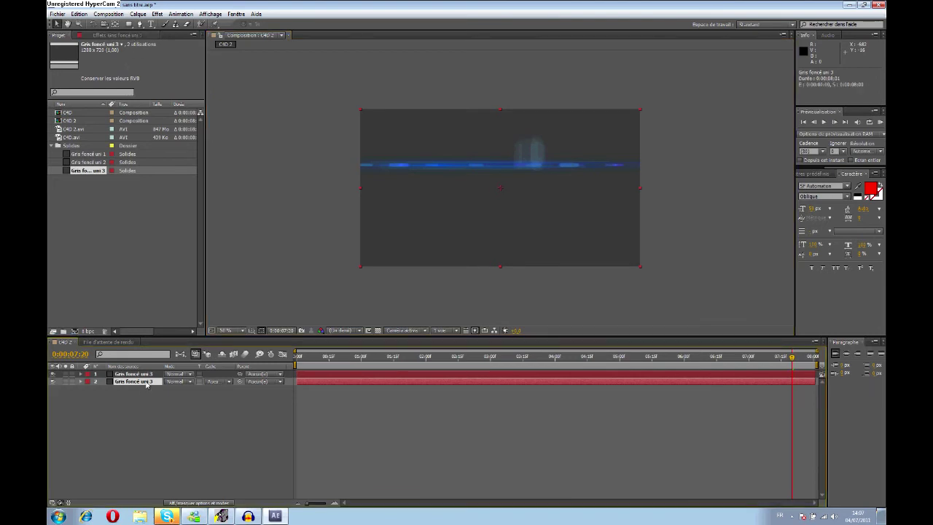
{"action": "left_click", "coordinate": [156, 14]}
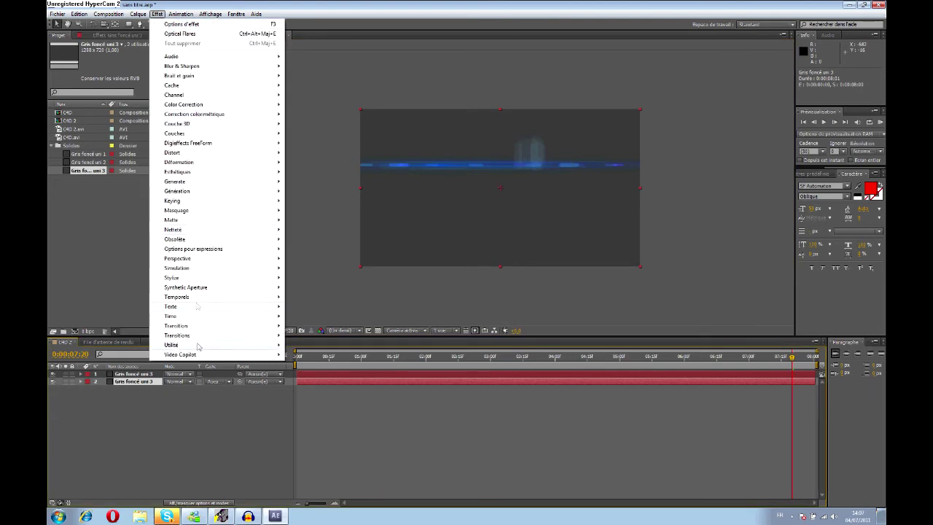
- Apply Optical Flares to the second solid with Render Mode set to On Transparent
{"action": "mouse_move", "coordinate": [274, 355]}
{"action": "left_click", "coordinate": [313, 354]}
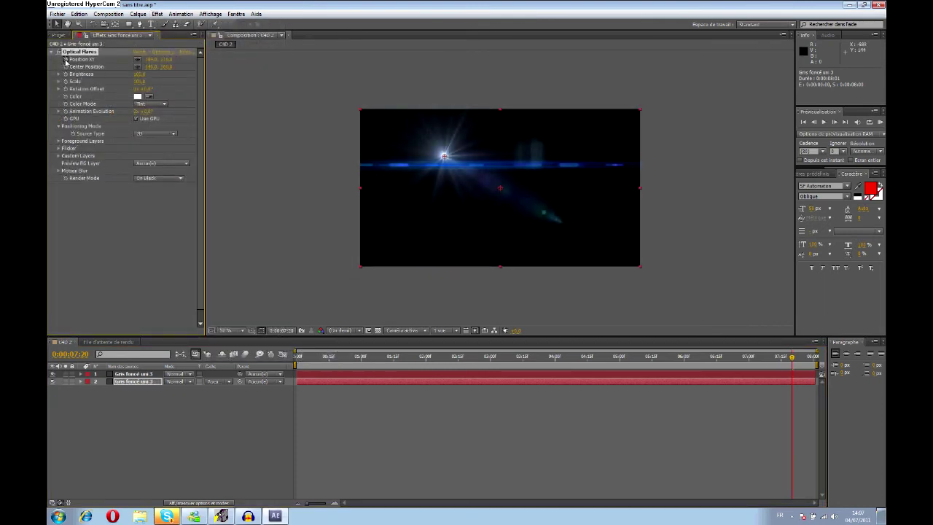
{"action": "left_click", "coordinate": [157, 180]}
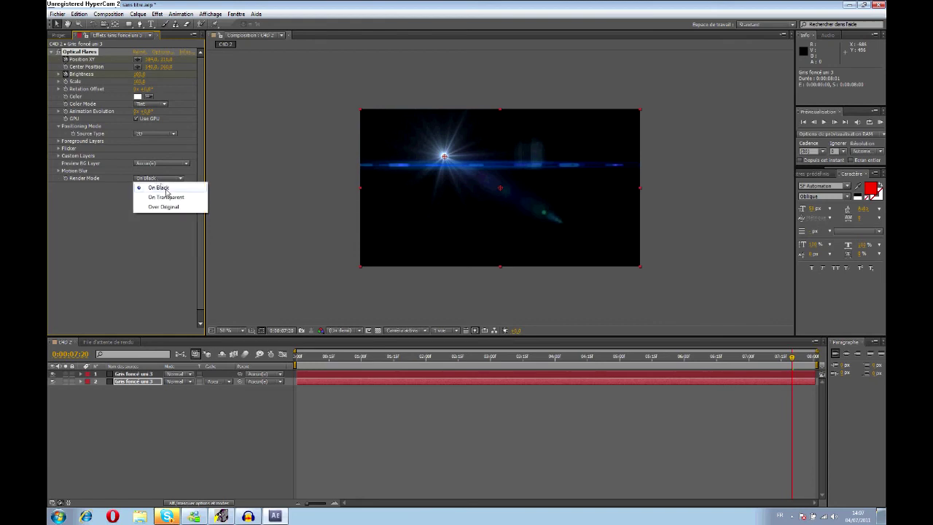
{"action": "left_click", "coordinate": [165, 195]}
- Rebuild the flare as a Streak, a Multi Iris and a Large Soft Multi Iris
{"action": "left_click", "coordinate": [168, 55]}
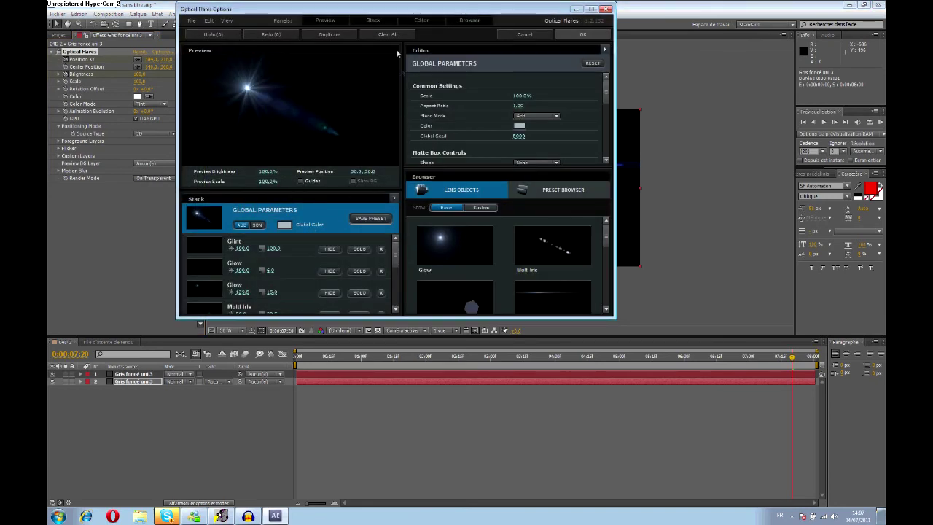
{"action": "left_click", "coordinate": [387, 34]}
{"action": "left_click", "coordinate": [371, 174]}
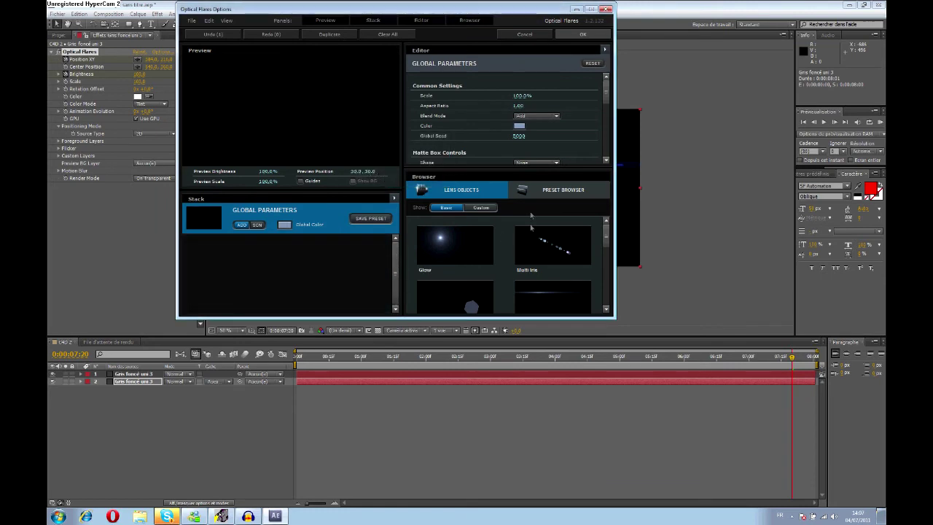
{"action": "left_click", "coordinate": [589, 290]}
{"action": "left_click", "coordinate": [481, 207]}
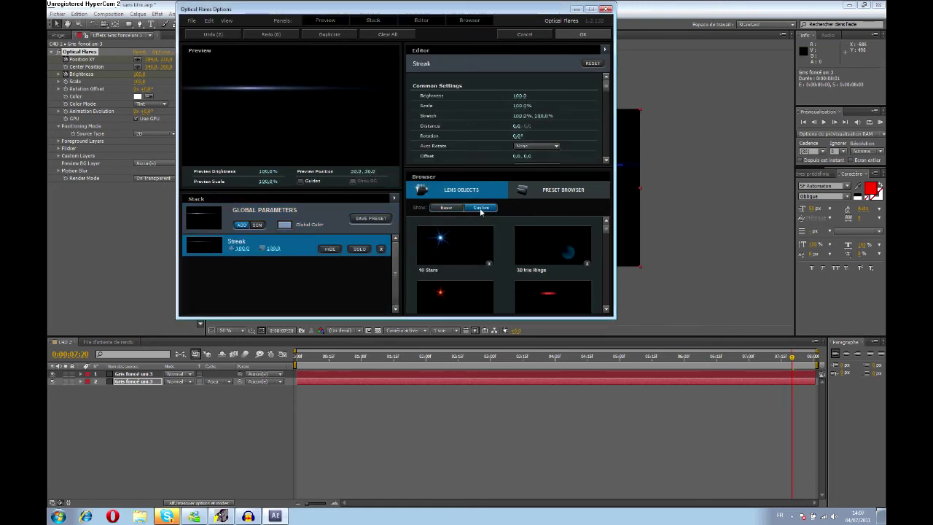
{"action": "scroll", "coordinate": [607, 233], "scroll_direction": "down", "scroll_amount": 1}
{"action": "scroll", "coordinate": [607, 233], "scroll_direction": "down", "scroll_amount": 1}
{"action": "left_click", "coordinate": [587, 241]}
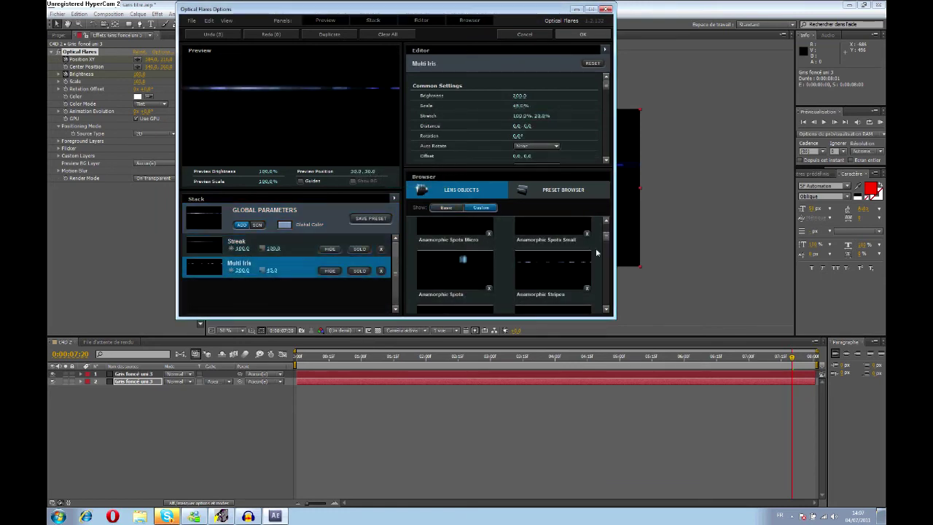
{"action": "scroll", "coordinate": [610, 246], "scroll_direction": "down", "scroll_amount": 1}
{"action": "left_click_drag", "start_coordinate": [609, 246], "coordinate": [598, 284]}
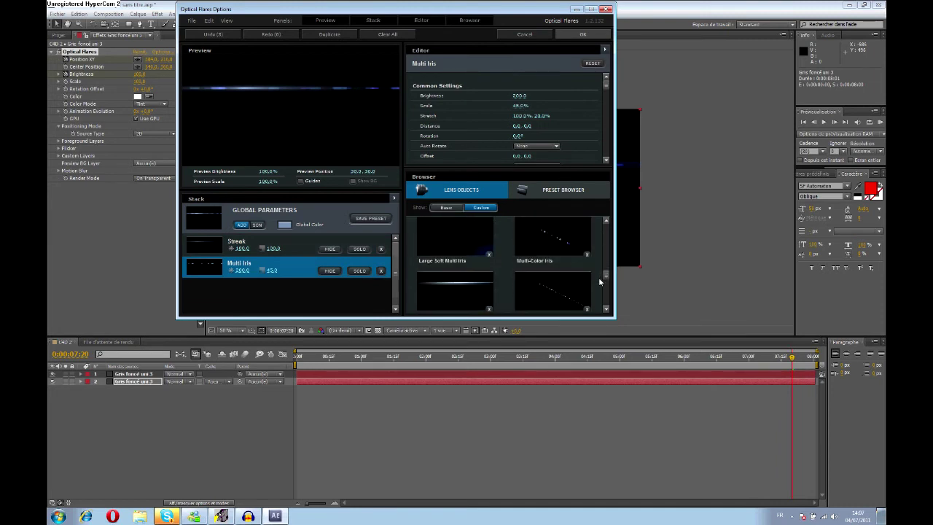
{"action": "left_click", "coordinate": [426, 255]}
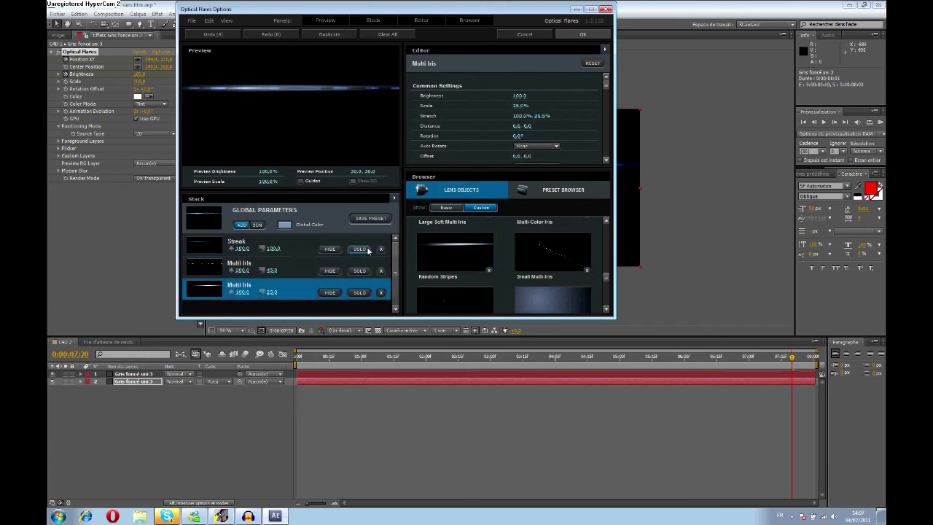
- Set the flare's Global Color to dark blue and apply it
{"action": "left_click", "coordinate": [293, 233]}
{"action": "left_click", "coordinate": [284, 225]}
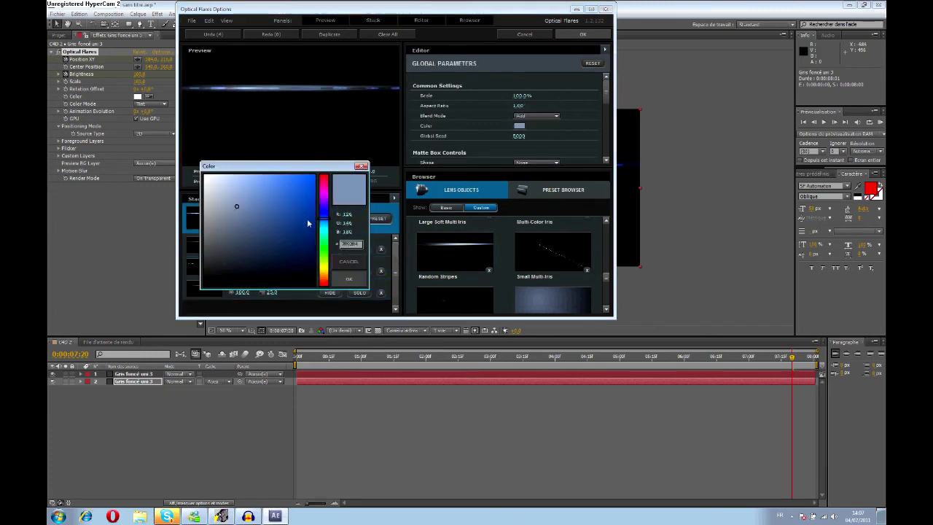
{"action": "left_click", "coordinate": [314, 243]}
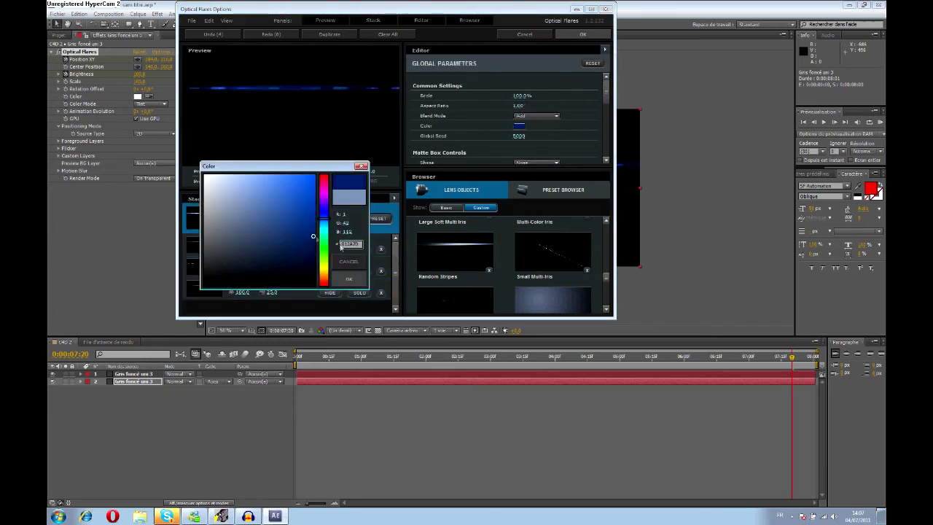
{"action": "left_click", "coordinate": [348, 279]}
{"action": "left_click", "coordinate": [582, 34]}
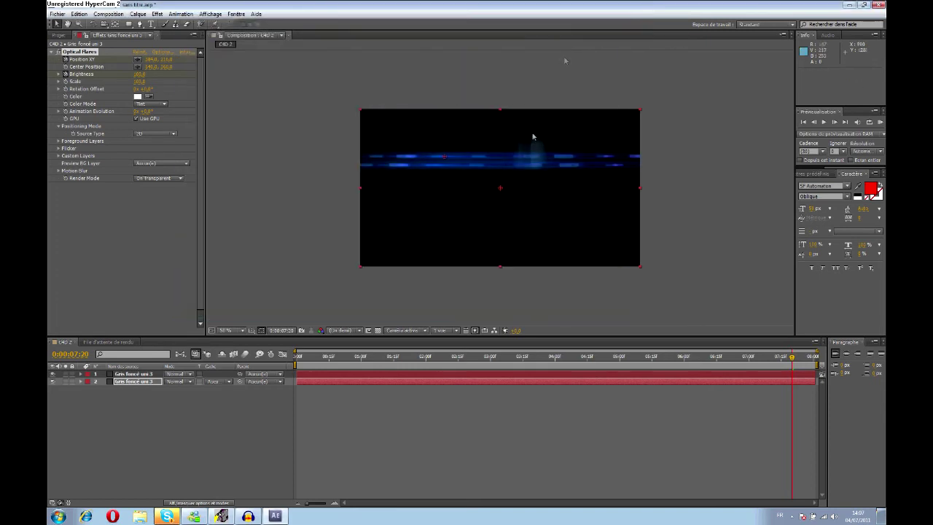
- Lower the second blue streak and drag Gris foncé uni 3 into the timeline as layer 3
{"action": "left_click_drag", "start_coordinate": [444, 158], "coordinate": [437, 191]}
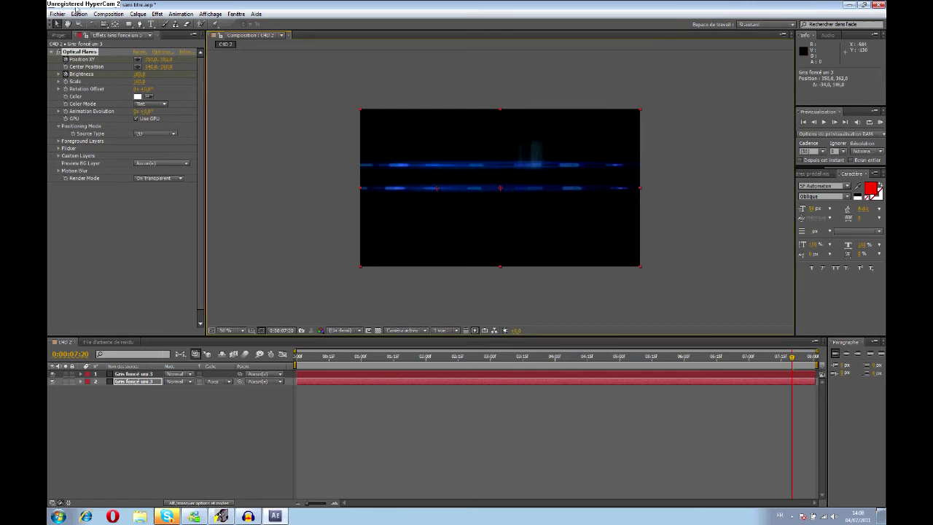
{"action": "left_click", "coordinate": [62, 35]}
{"action": "left_click_drag", "start_coordinate": [84, 172], "coordinate": [135, 410]}
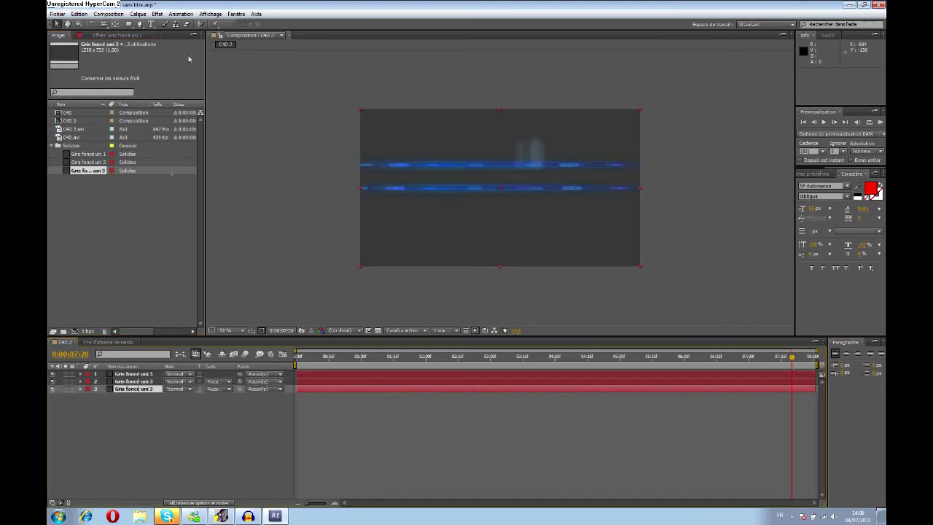
- Add Optical Flares from Video Copilot to the third solid, rendering On Transparent, and open its Options
{"action": "left_click", "coordinate": [157, 14]}
{"action": "mouse_move", "coordinate": [218, 357]}
{"action": "left_click", "coordinate": [313, 355]}
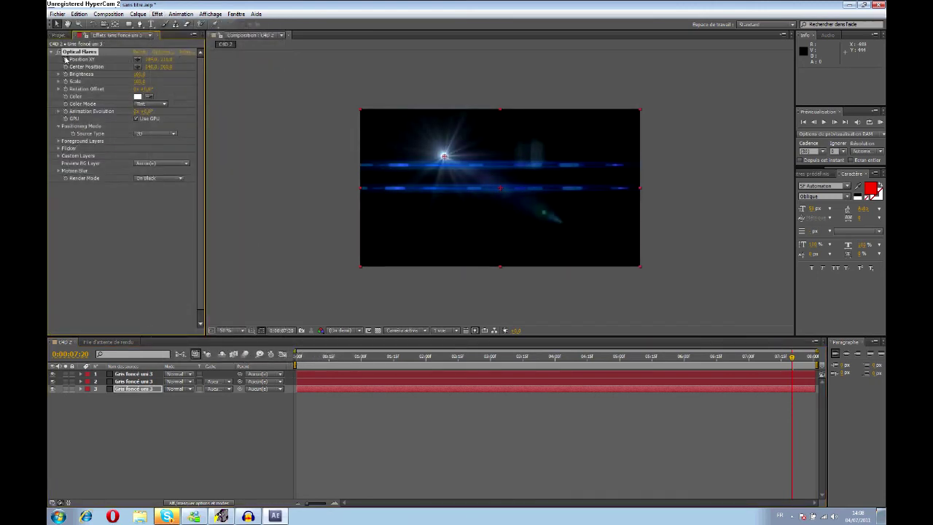
{"action": "left_click", "coordinate": [165, 178]}
{"action": "left_click", "coordinate": [168, 196]}
{"action": "left_click", "coordinate": [160, 52]}
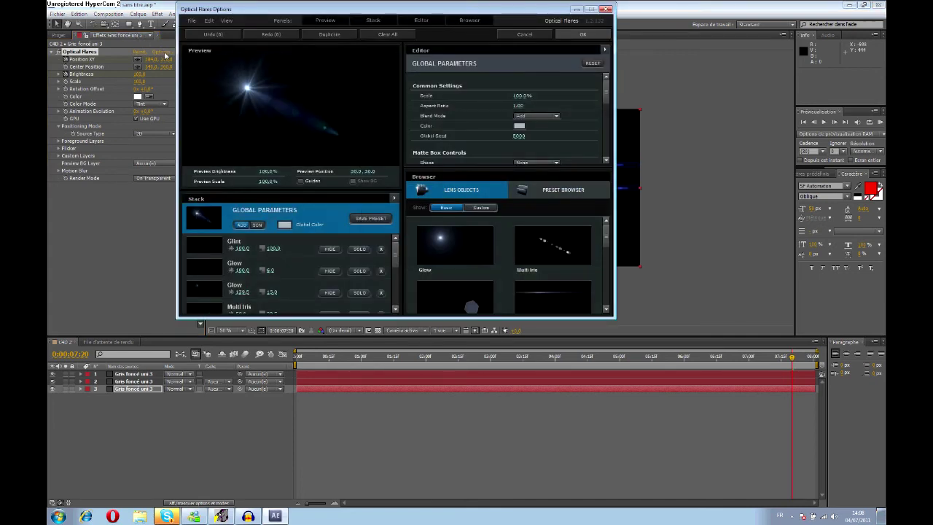
- Clear the flare and add a Multi Iris and a Lens Orbs element
{"action": "left_click", "coordinate": [387, 34]}
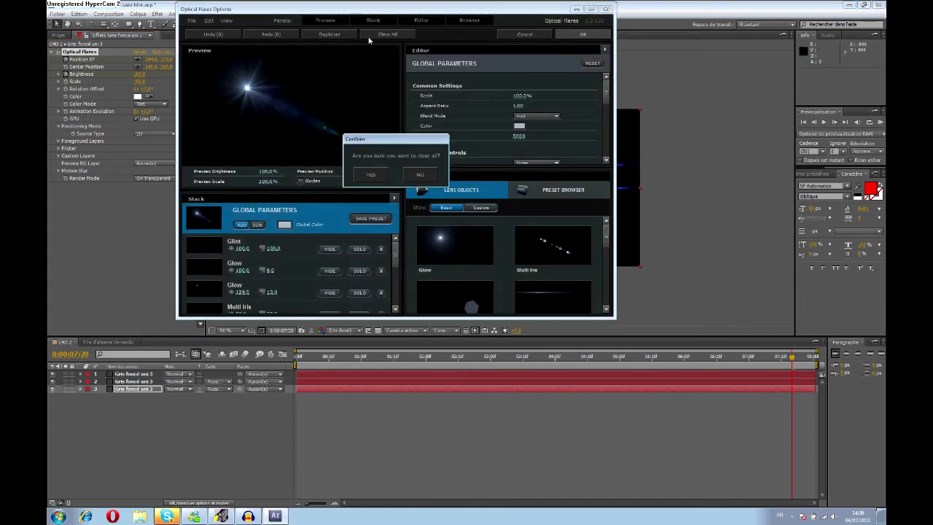
{"action": "left_click", "coordinate": [378, 160]}
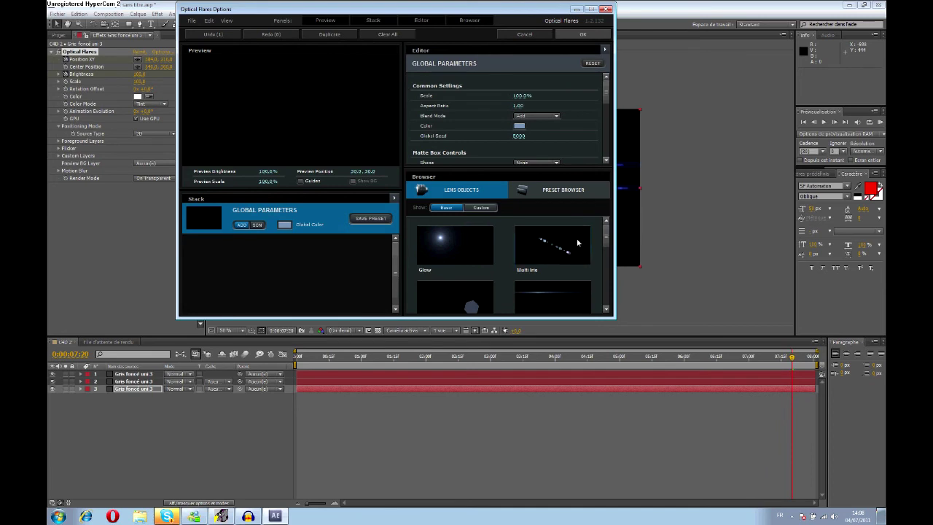
{"action": "left_click", "coordinate": [552, 247]}
{"action": "scroll", "coordinate": [508, 267], "scroll_direction": "down", "scroll_amount": 3}
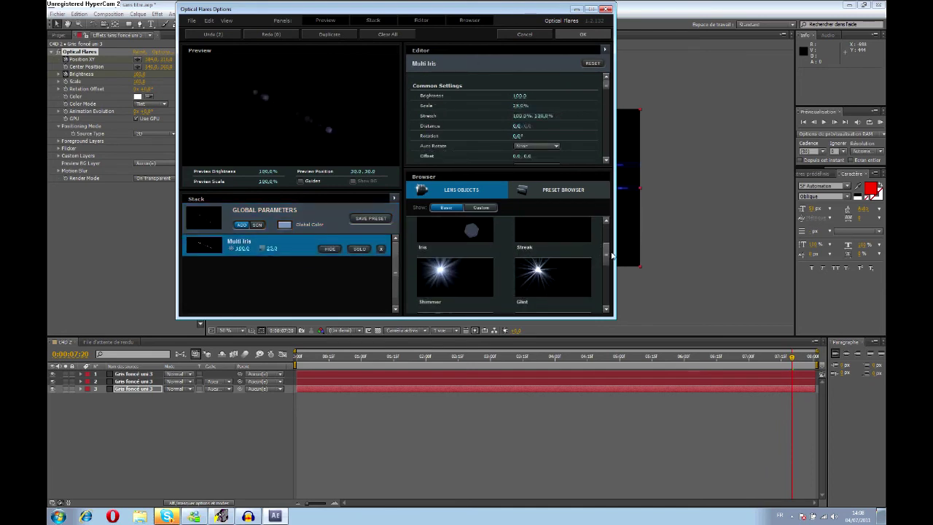
{"action": "scroll", "coordinate": [552, 277], "scroll_direction": "down", "scroll_amount": 1}
{"action": "scroll", "coordinate": [552, 277], "scroll_direction": "down", "scroll_amount": 1}
{"action": "scroll", "coordinate": [608, 271], "scroll_direction": "down", "scroll_amount": 2}
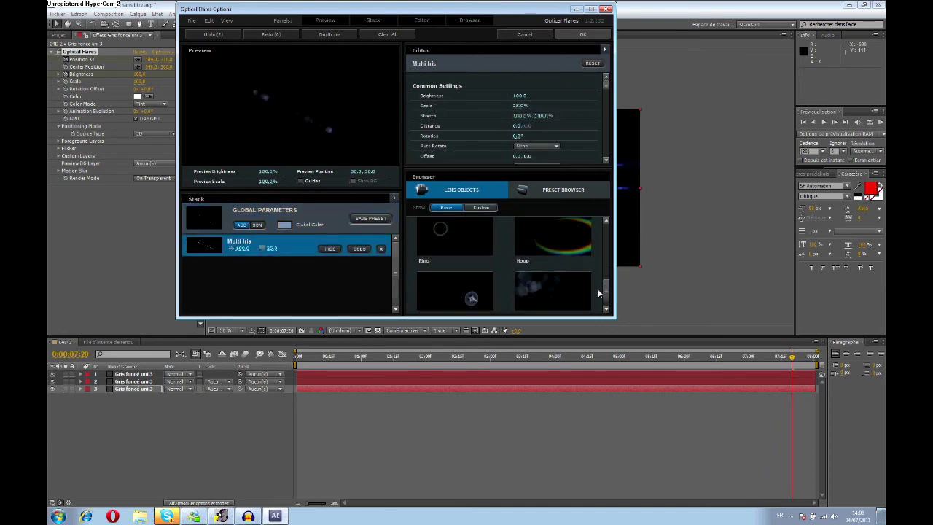
{"action": "left_click", "coordinate": [576, 290]}
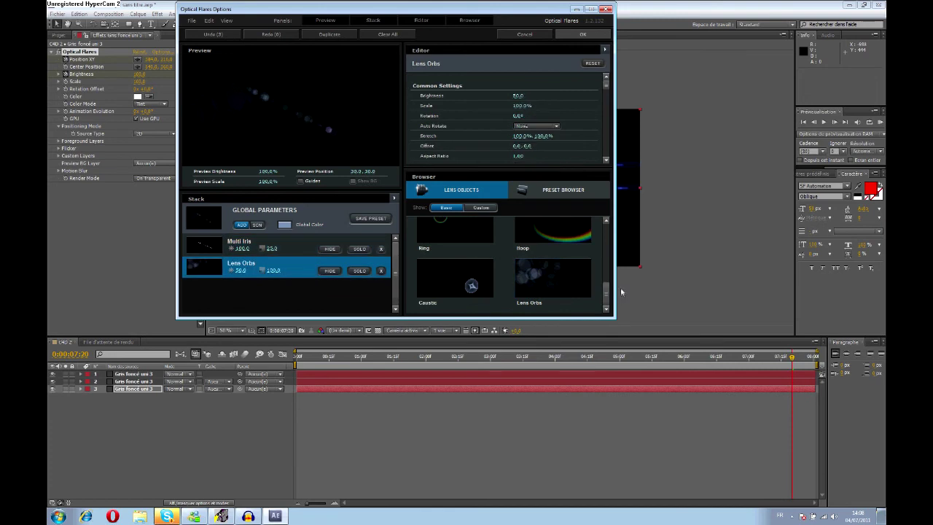
- Add two custom Multi Iris elements and an Iris, discarding one extra Multi Iris
{"action": "left_click", "coordinate": [474, 208]}
{"action": "left_click", "coordinate": [575, 245]}
{"action": "scroll", "coordinate": [607, 231], "scroll_direction": "down", "scroll_amount": 1}
{"action": "scroll", "coordinate": [606, 230], "scroll_direction": "down", "scroll_amount": 1}
{"action": "left_click", "coordinate": [448, 288]}
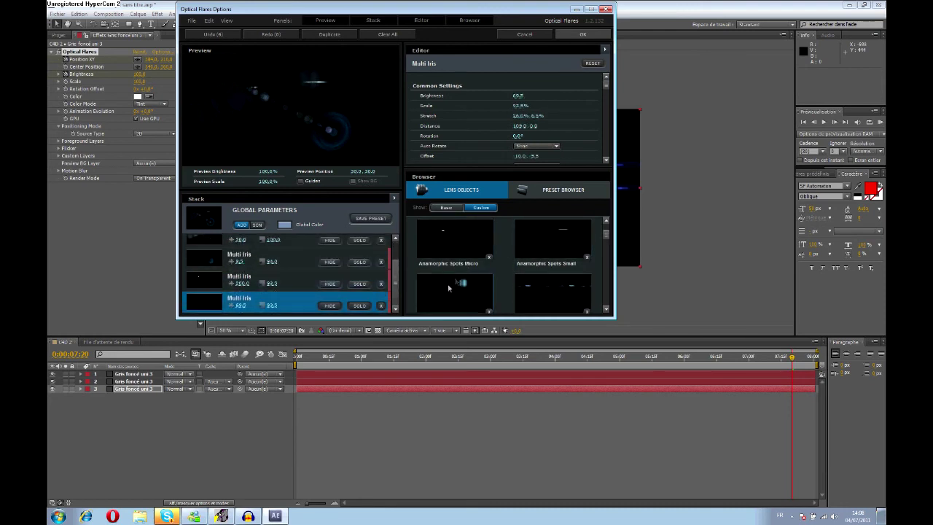
{"action": "scroll", "coordinate": [604, 236], "scroll_direction": "down", "scroll_amount": 1}
{"action": "scroll", "coordinate": [604, 238], "scroll_direction": "down", "scroll_amount": 1}
{"action": "scroll", "coordinate": [604, 240], "scroll_direction": "down", "scroll_amount": 1}
{"action": "scroll", "coordinate": [604, 242], "scroll_direction": "down", "scroll_amount": 1}
{"action": "left_click", "coordinate": [490, 269]}
{"action": "scroll", "coordinate": [606, 248], "scroll_direction": "down", "scroll_amount": 1}
{"action": "scroll", "coordinate": [516, 261], "scroll_direction": "down", "scroll_amount": 1}
{"action": "left_click", "coordinate": [557, 261]}
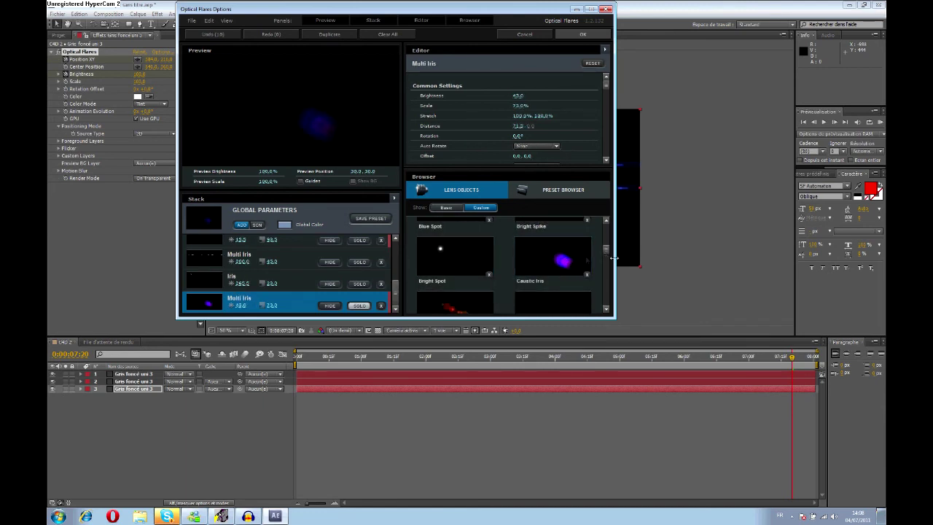
{"action": "left_click", "coordinate": [386, 306]}
- Stack another Lens Orbs, three more Multi Iris elements and an Iris
{"action": "scroll", "coordinate": [605, 252], "scroll_direction": "down", "scroll_amount": 2}
{"action": "scroll", "coordinate": [529, 265], "scroll_direction": "down", "scroll_amount": 5}
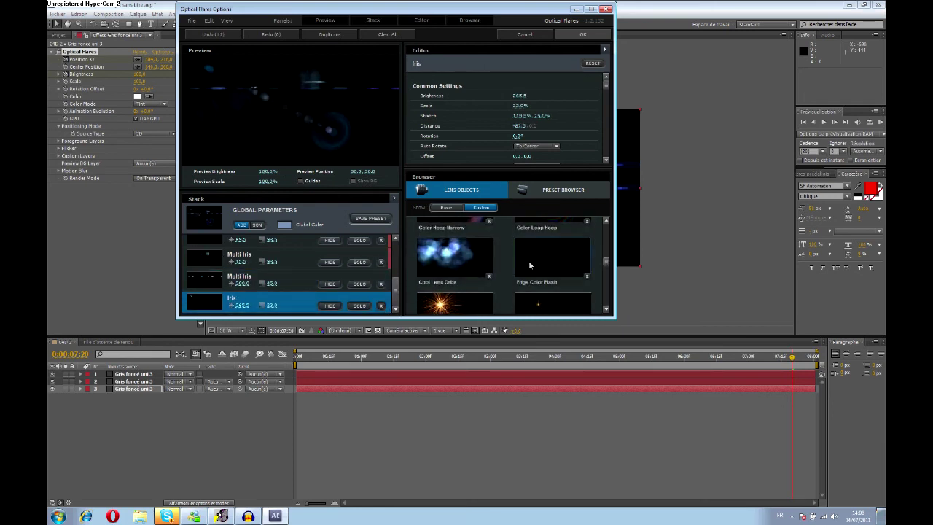
{"action": "left_click", "coordinate": [454, 255]}
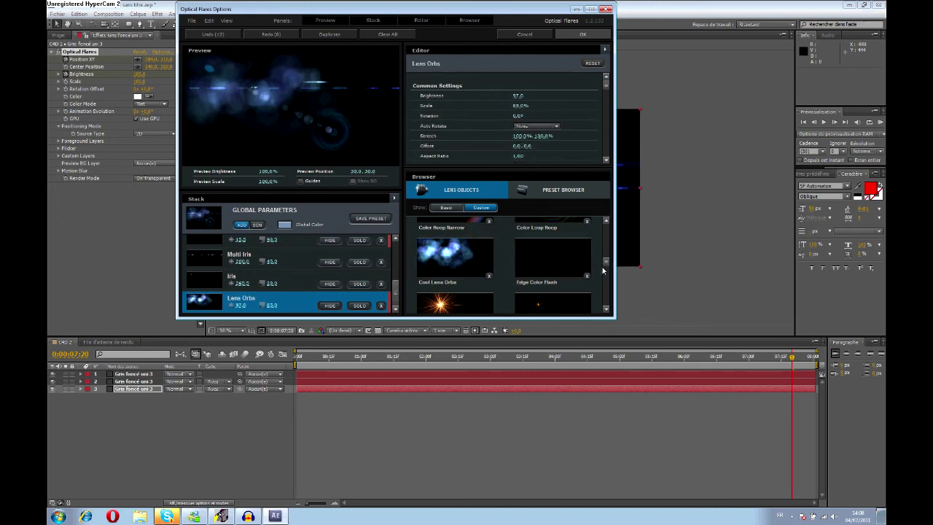
{"action": "scroll", "coordinate": [601, 271], "scroll_direction": "down", "scroll_amount": 2}
{"action": "scroll", "coordinate": [598, 274], "scroll_direction": "down", "scroll_amount": 2}
{"action": "scroll", "coordinate": [592, 276], "scroll_direction": "down", "scroll_amount": 2}
{"action": "scroll", "coordinate": [586, 279], "scroll_direction": "down", "scroll_amount": 2}
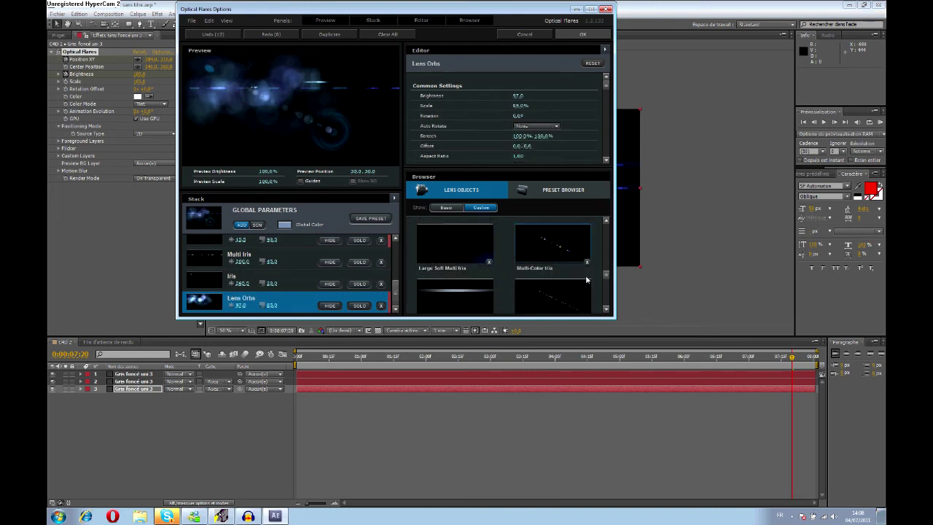
{"action": "scroll", "coordinate": [590, 277], "scroll_direction": "down", "scroll_amount": 2}
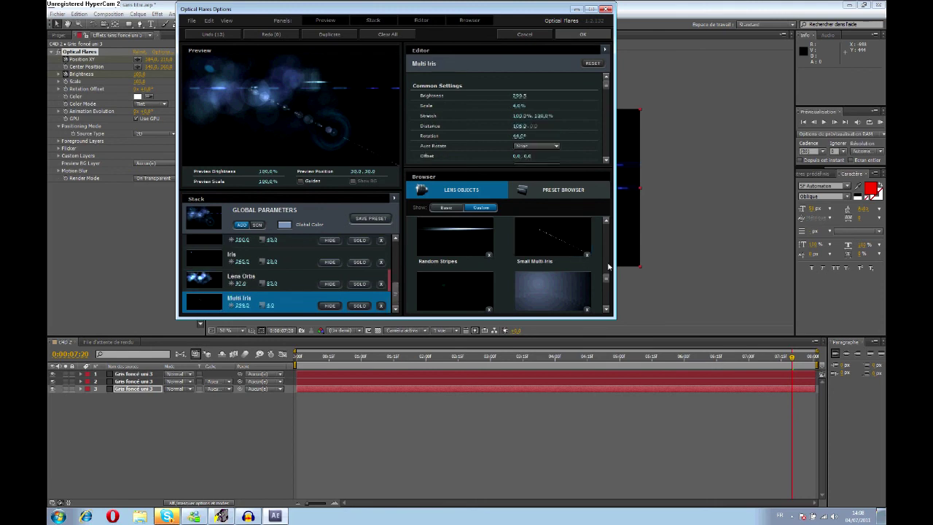
{"action": "scroll", "coordinate": [607, 273], "scroll_direction": "down", "scroll_amount": 1}
{"action": "scroll", "coordinate": [606, 279], "scroll_direction": "down", "scroll_amount": 1}
{"action": "scroll", "coordinate": [604, 285], "scroll_direction": "down", "scroll_amount": 1}
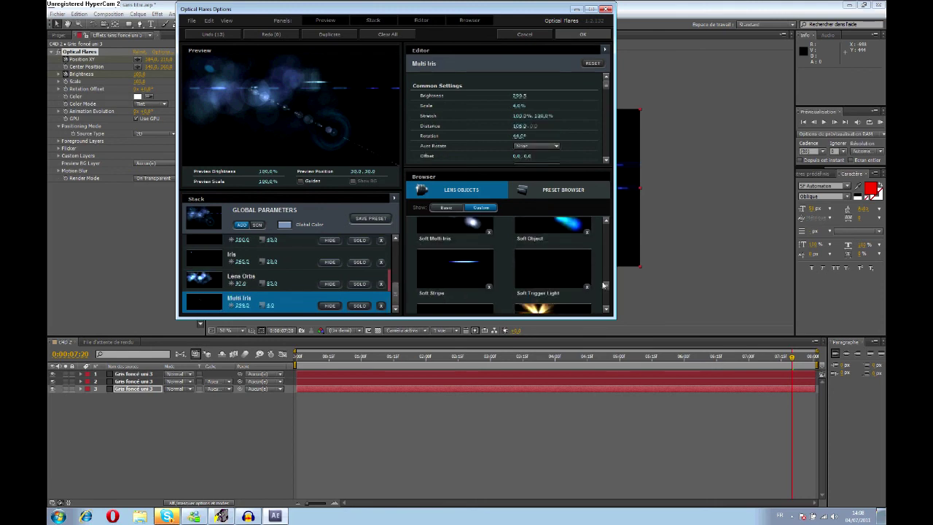
{"action": "left_click", "coordinate": [582, 258]}
{"action": "left_click", "coordinate": [591, 255]}
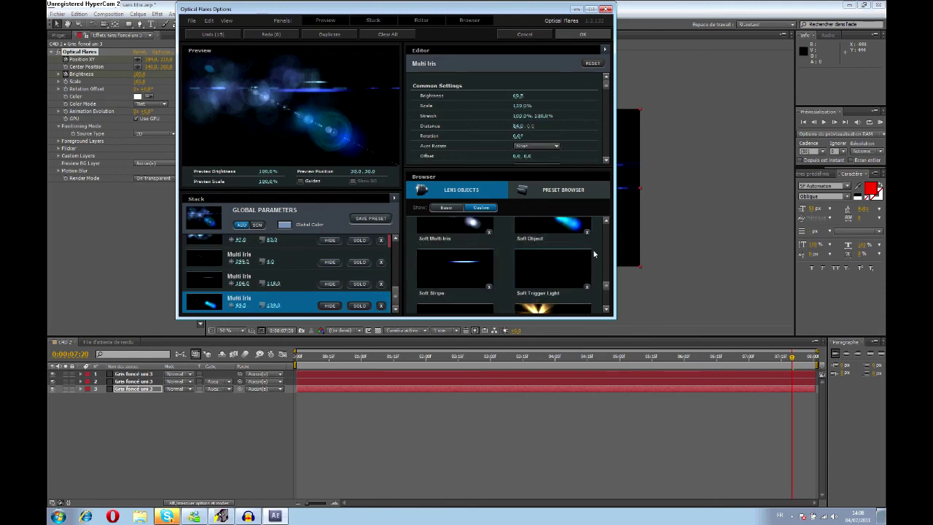
{"action": "scroll", "coordinate": [600, 278], "scroll_direction": "down", "scroll_amount": 1}
{"action": "scroll", "coordinate": [594, 281], "scroll_direction": "down", "scroll_amount": 1}
{"action": "scroll", "coordinate": [586, 283], "scroll_direction": "down", "scroll_amount": 1}
{"action": "scroll", "coordinate": [579, 285], "scroll_direction": "down", "scroll_amount": 1}
{"action": "left_click", "coordinate": [574, 287]}
{"action": "left_click", "coordinate": [542, 226]}
{"action": "left_click_drag", "start_coordinate": [608, 296], "coordinate": [606, 302]}
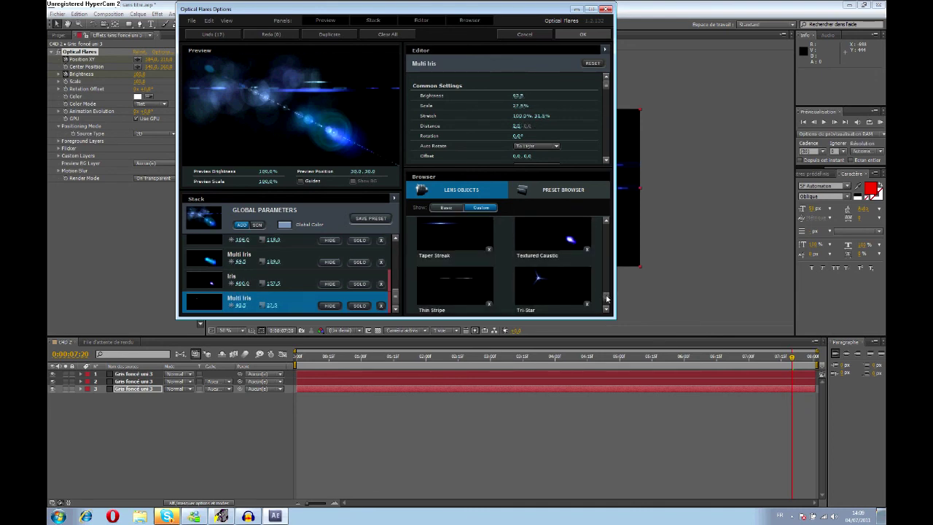
- Set the flare's Global Color to blue and apply it
{"action": "left_click", "coordinate": [283, 223]}
{"action": "left_click_drag", "start_coordinate": [301, 234], "coordinate": [311, 242]}
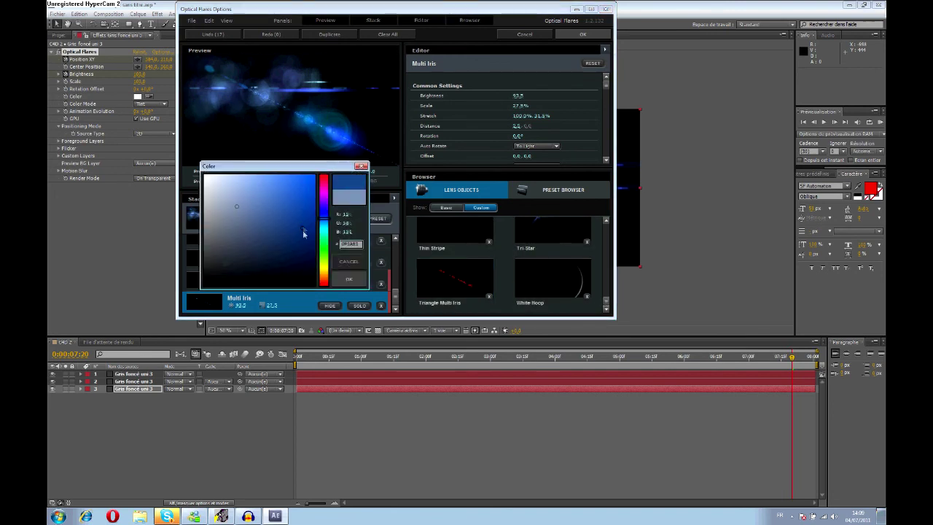
{"action": "left_click", "coordinate": [348, 279]}
{"action": "left_click", "coordinate": [564, 35]}
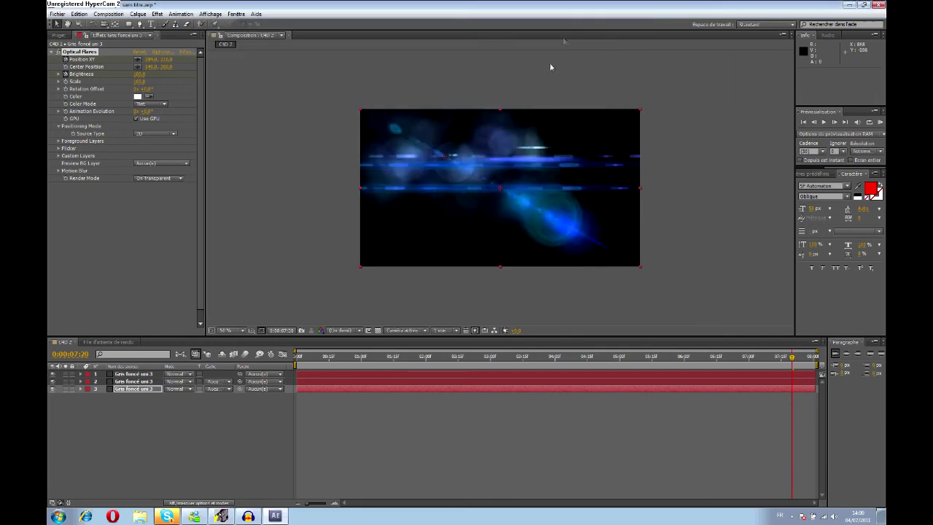
- Lower the flare streak, nudge its centre right, and create a new text layer
{"action": "left_click_drag", "start_coordinate": [442, 156], "coordinate": [442, 164]}
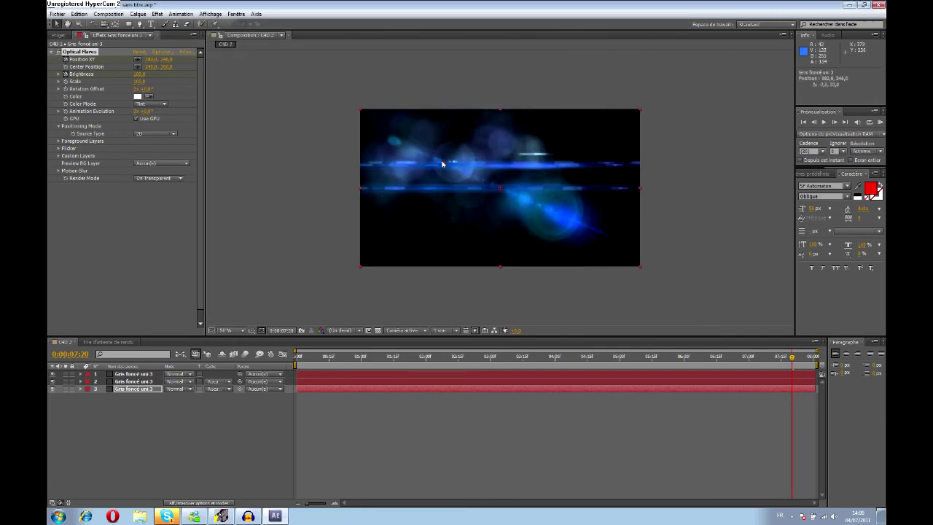
{"action": "left_click_drag", "start_coordinate": [501, 190], "coordinate": [509, 196]}
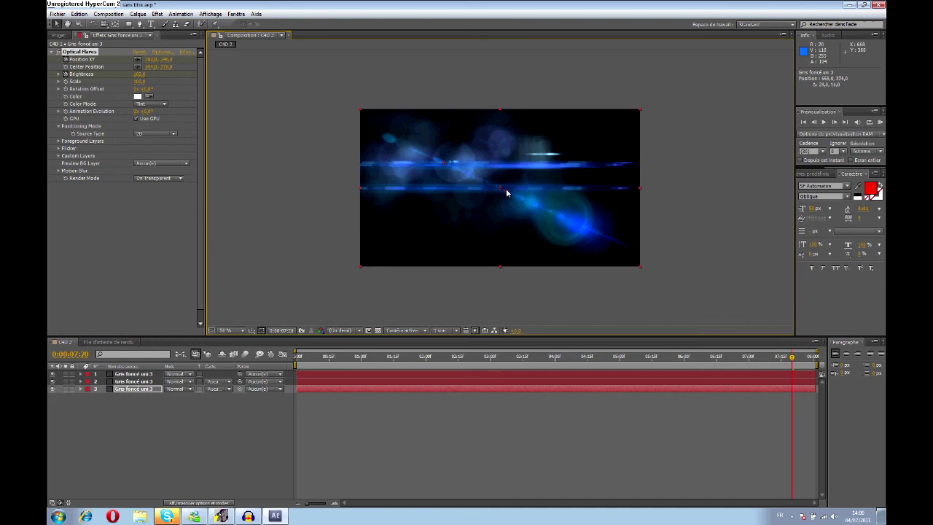
{"action": "right_click", "coordinate": [208, 413]}
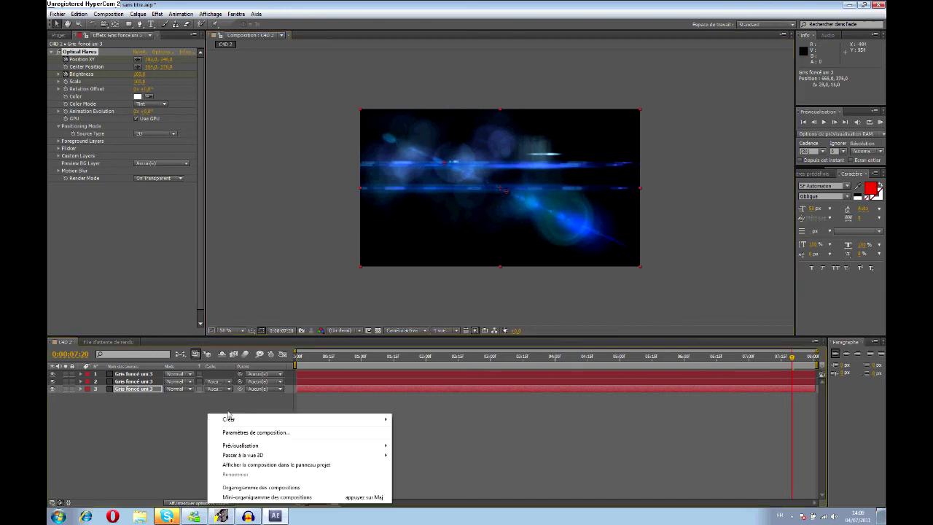
{"action": "mouse_move", "coordinate": [353, 422]}
{"action": "left_click", "coordinate": [413, 432]}
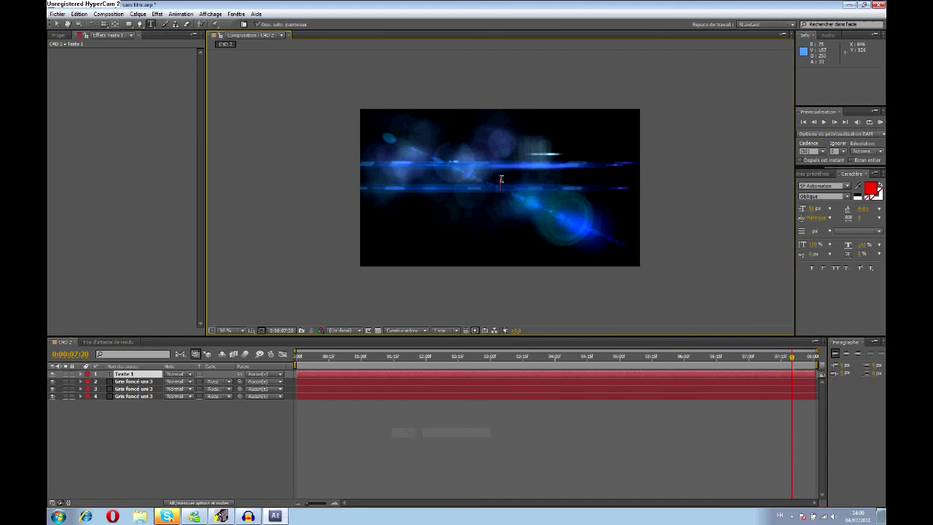
- Type YOUTUBE/TWIST7EVEN into the text layer and select all of it
{"action": "type", "text": "v"}
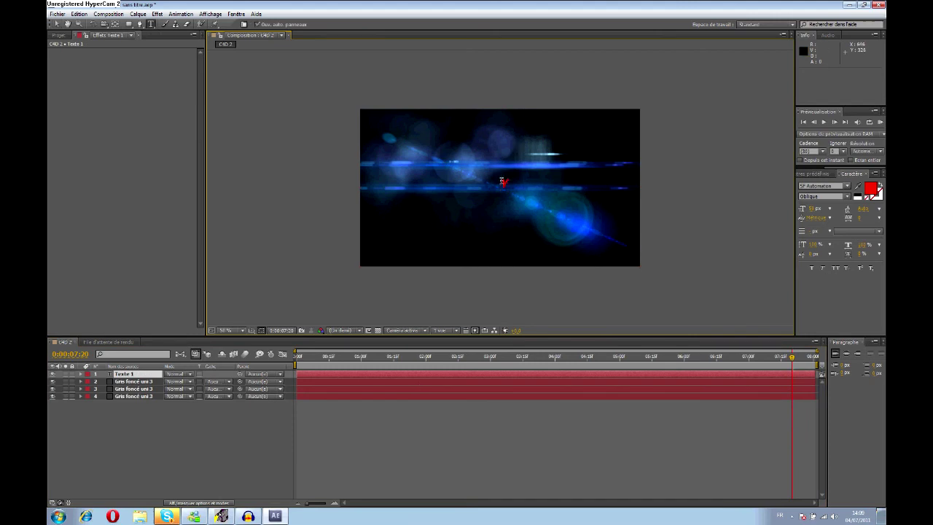
{"action": "type", "text": "OUTUBE/T"}
{"action": "type", "text": "WIST7EVEN"}
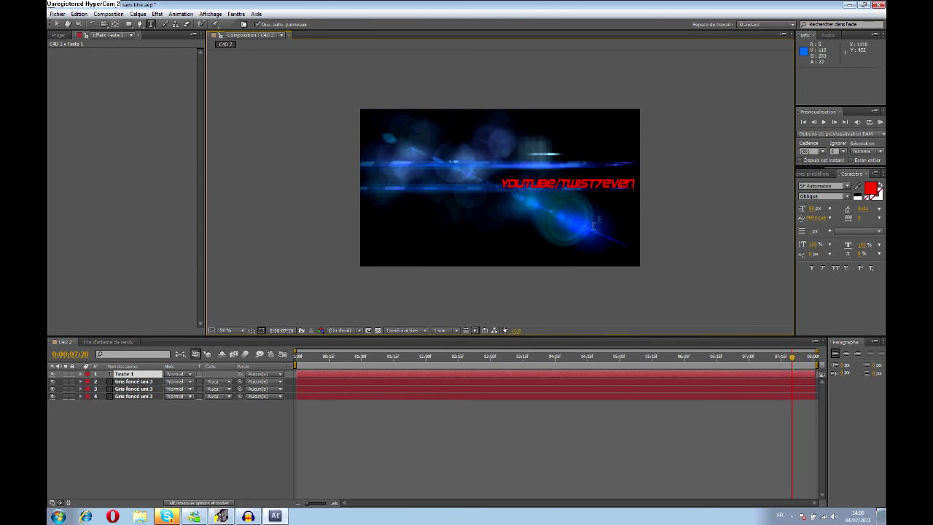
{"action": "left_click_drag", "start_coordinate": [634, 184], "coordinate": [484, 193]}
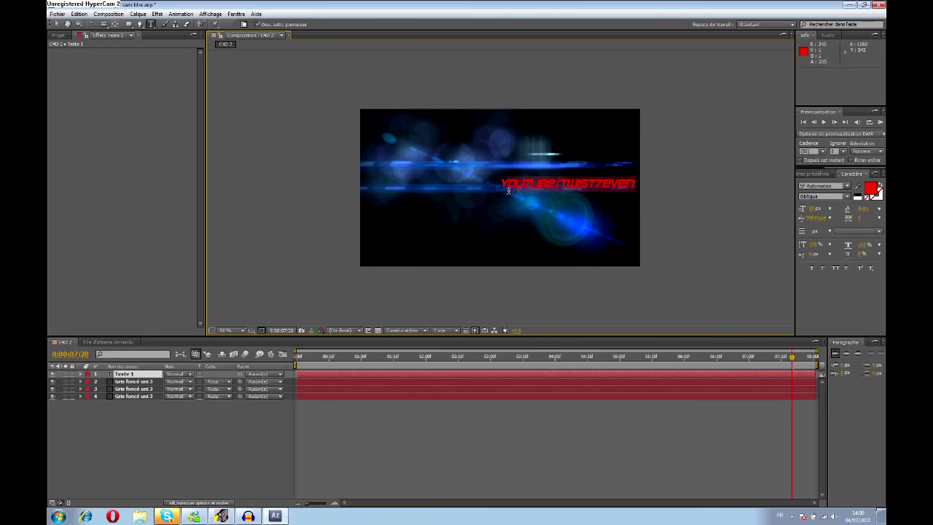
- Change the text fill colour from red to blue
{"action": "left_click", "coordinate": [868, 191]}
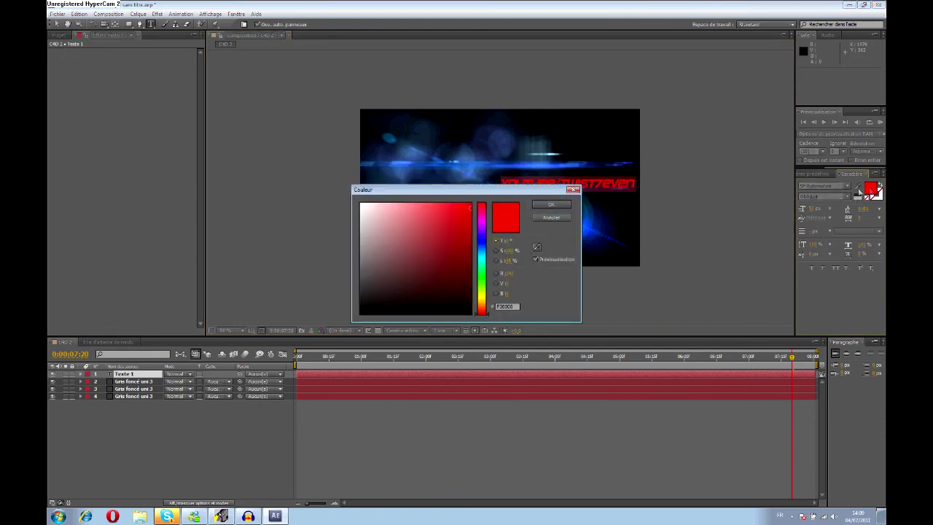
{"action": "left_click_drag", "start_coordinate": [481, 251], "coordinate": [485, 248]}
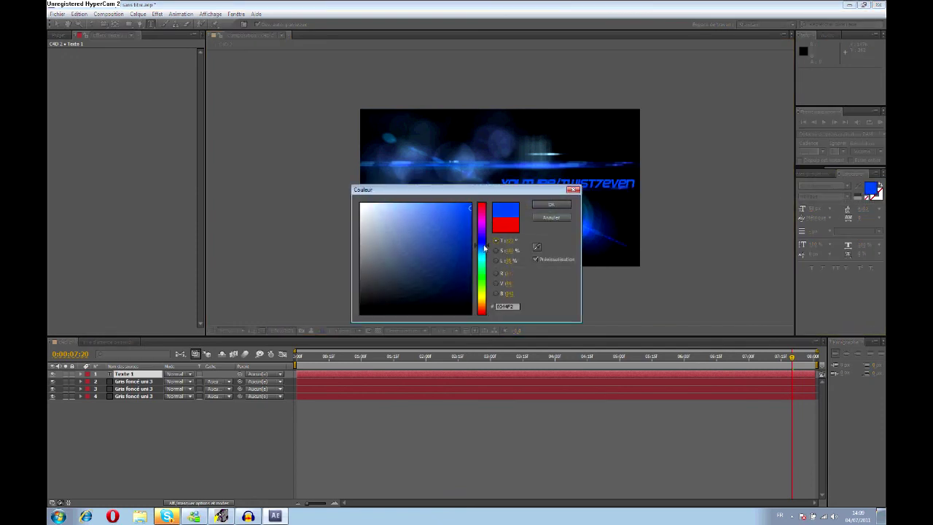
{"action": "left_click", "coordinate": [472, 251]}
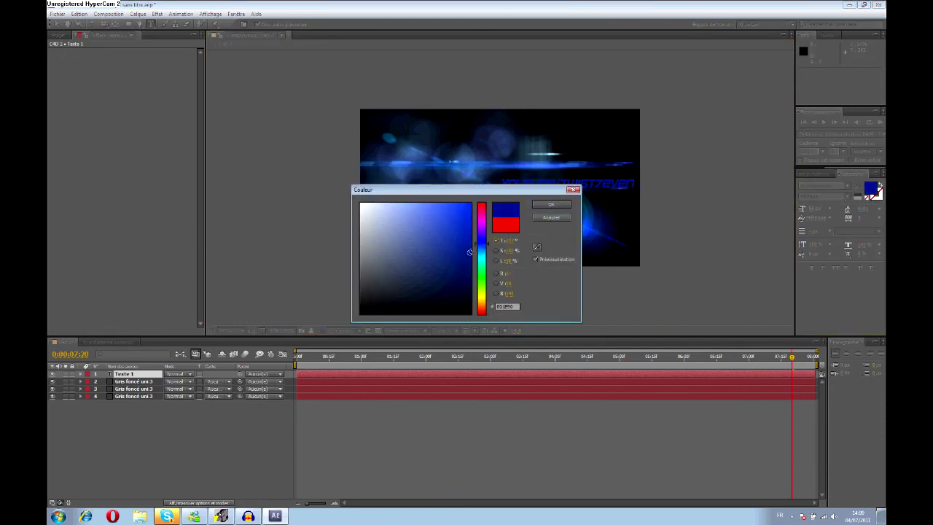
{"action": "left_click_drag", "start_coordinate": [470, 245], "coordinate": [470, 223]}
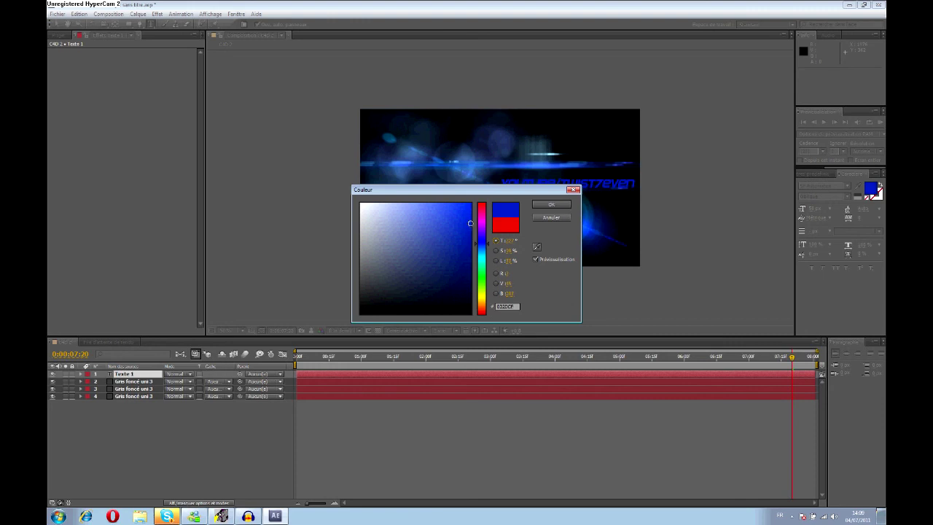
{"action": "left_click", "coordinate": [550, 205]}
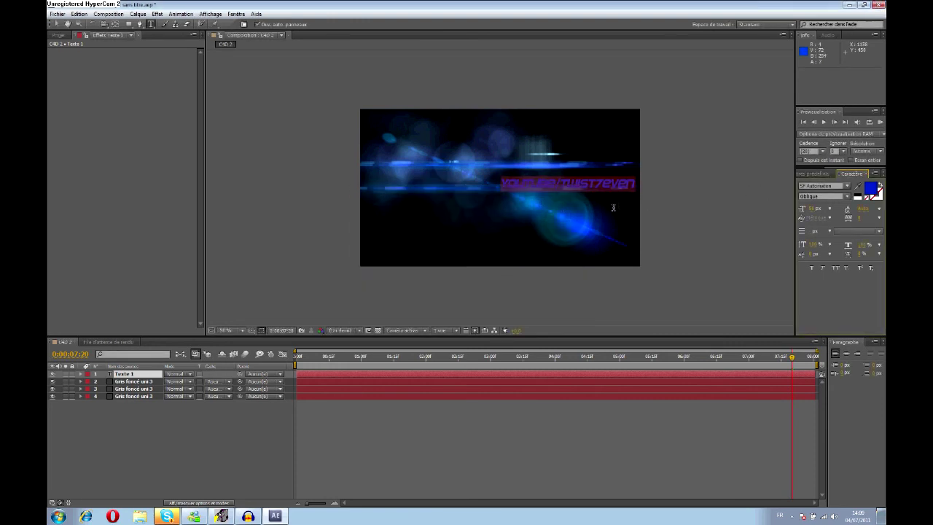
- Move the YOUTUBE/TWIST7EVEN text left toward the centre of the frame
{"action": "left_click_drag", "start_coordinate": [628, 217], "coordinate": [570, 211]}
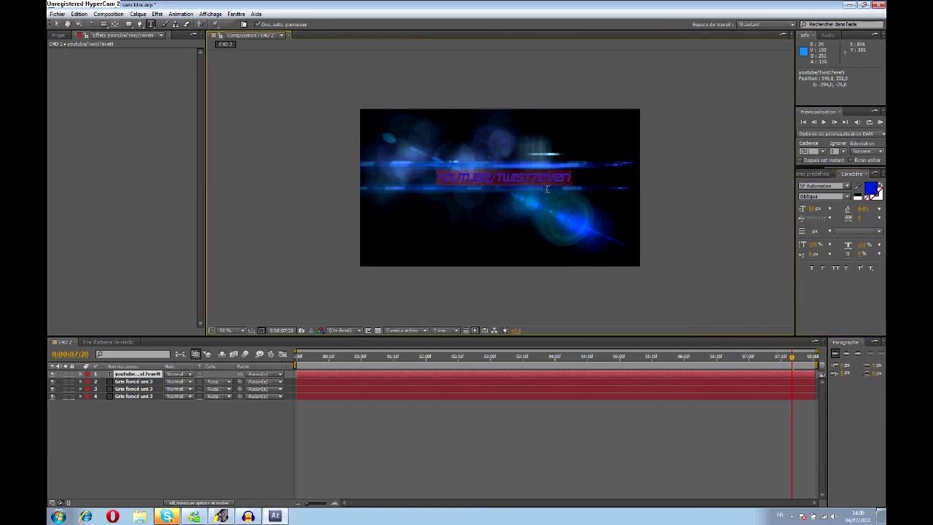
{"action": "left_click_drag", "start_coordinate": [545, 211], "coordinate": [539, 209]}
{"action": "left_click", "coordinate": [109, 14]}
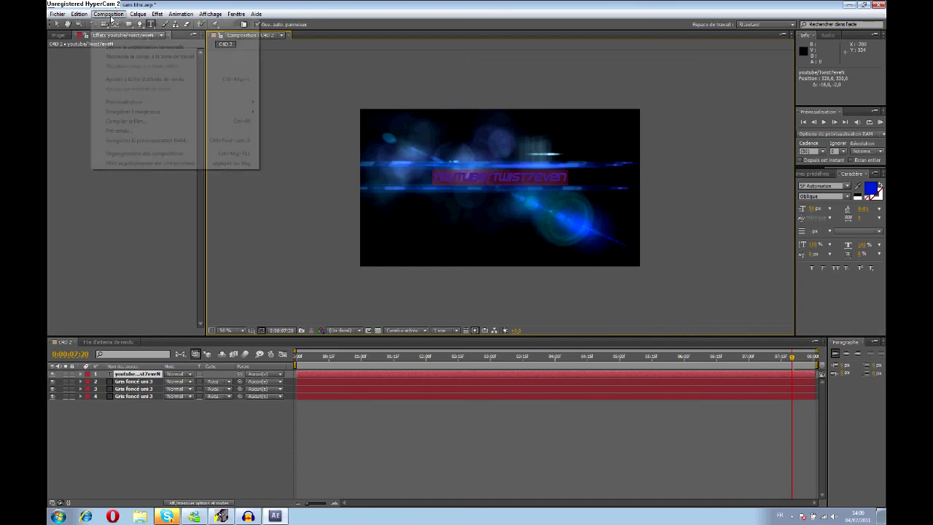
- Add the C4D 2 composition to the Render Queue via Composition > Pré-rendu as a third item
{"action": "left_click", "coordinate": [133, 134]}
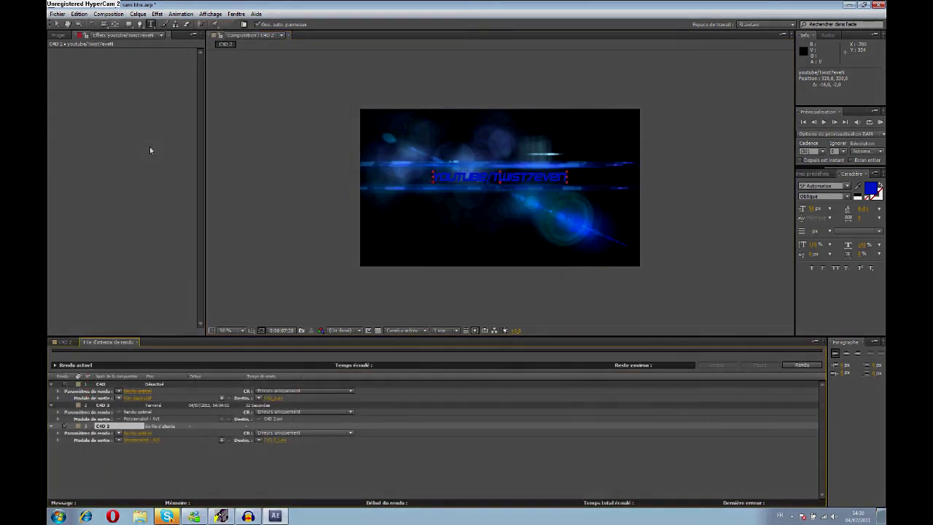